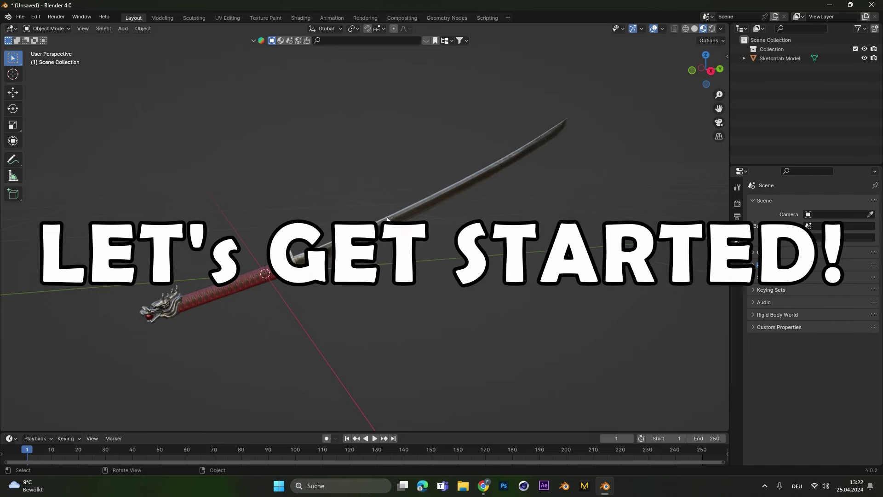
- Open the sword mesh in Edit Mode from the right orthographic view with X-ray display enabled
left_click(387, 235)
middle_click_drag(387, 236, 400, 242)
left_click(403, 245)
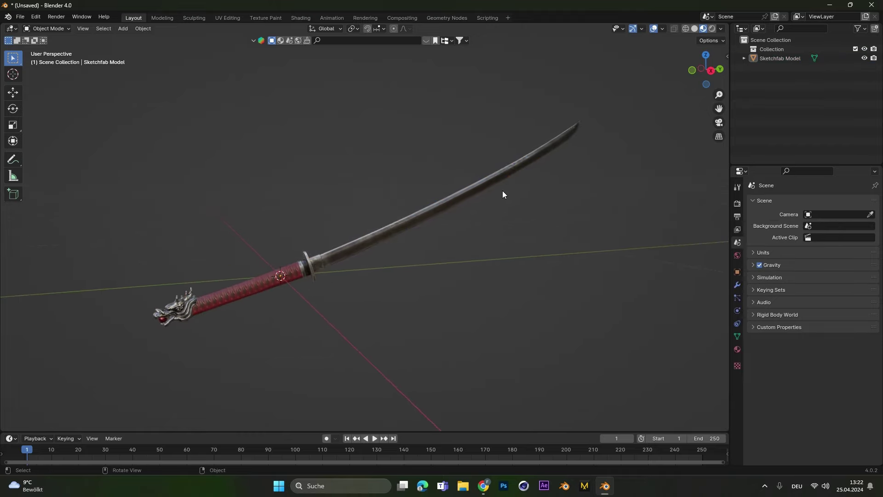
left_click(424, 226)
middle_click_drag(455, 225, 405, 221)
key("Tab")
left_click(674, 29)
- Select all vertices of the blade from its tip down to the guard, leaving the handle unselected
left_click_drag(491, 116, 560, 170)
left_click_drag(457, 148, 505, 202, "shift")
left_click_drag(382, 148, 477, 239, "shift")
left_click_drag(362, 180, 472, 278, "shift")
left_click_drag(296, 207, 397, 293, "shift")
left_click_drag(267, 215, 313, 266, "shift")
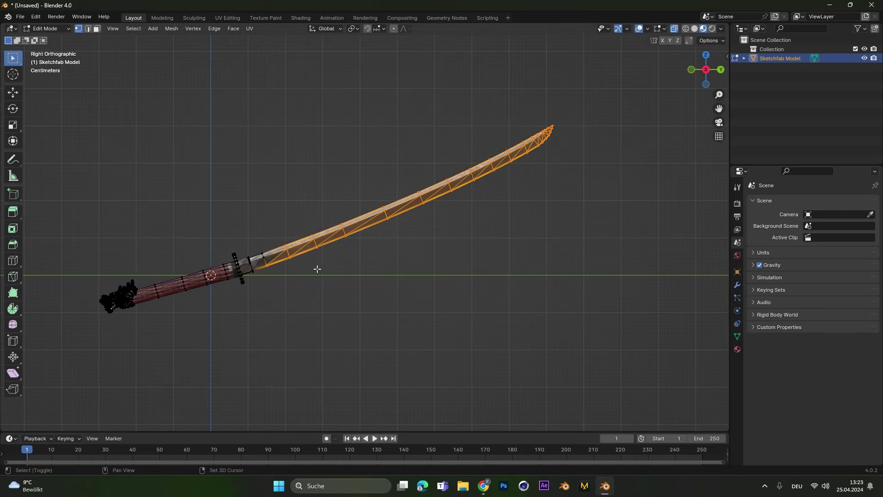
left_click_drag(258, 244, 278, 274, "shift")
middle_click_drag(279, 274, 351, 214)
- Separate the selected blade geometry into its own object and return to Object Mode
key("p")
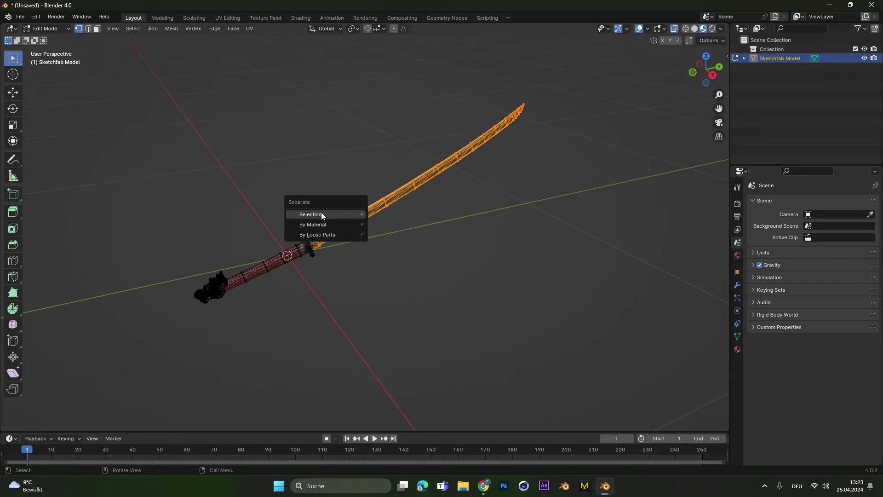
left_click(321, 215)
key("Tab")
- Test the separation by moving the blade away from the handle, undo that move, and start moving the handle
left_click(364, 211)
key("g")
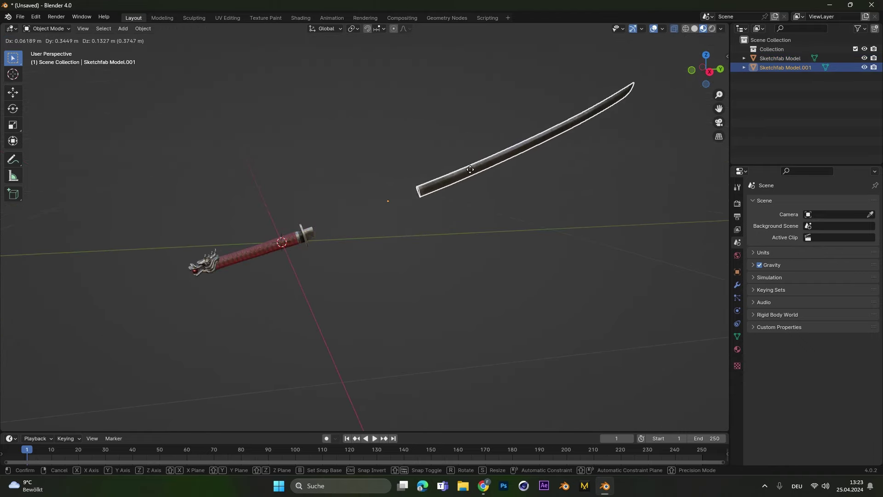
left_click(470, 169)
key("ctrl+z")
left_click(287, 249)
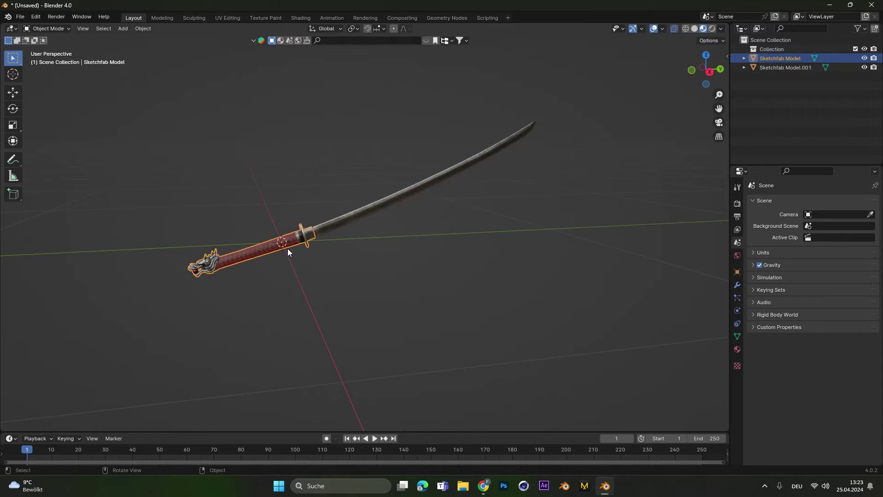
key("g")
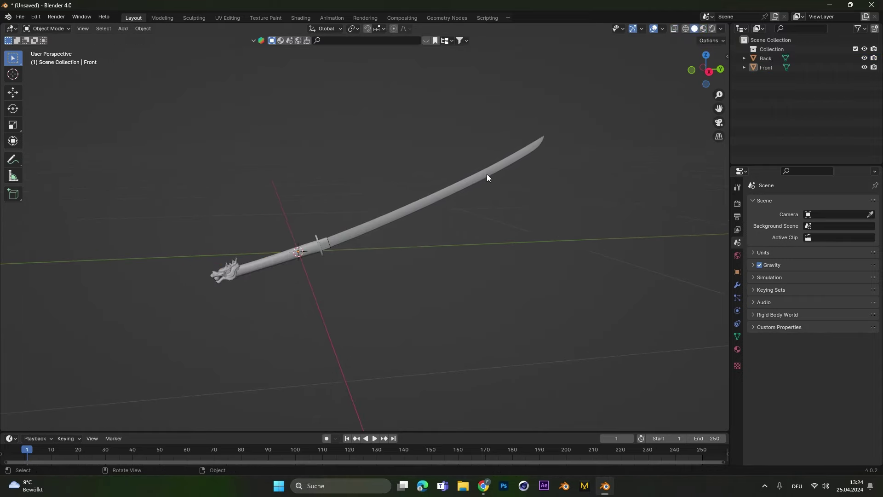
- Apply the Quick Smoke effect to the blade object
left_click(487, 178)
middle_click_drag(487, 178, 523, 178)
key("F3")
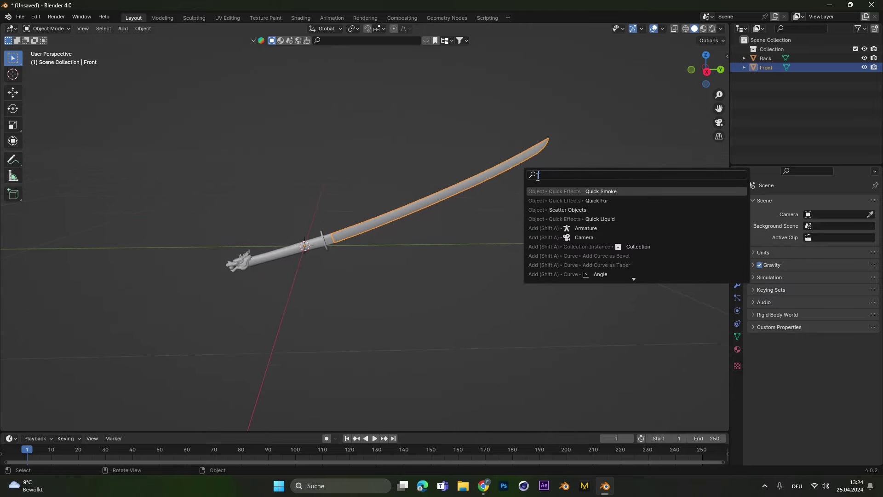
type("quix")
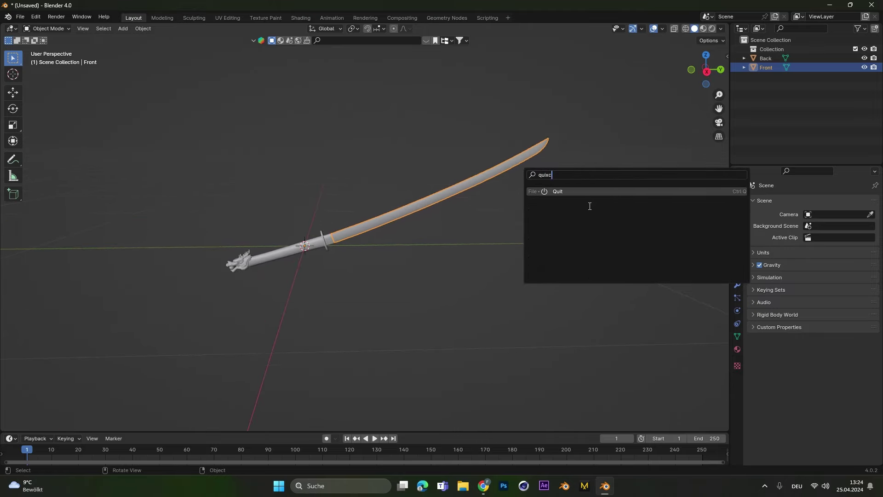
key("BackSpace")
type("ck")
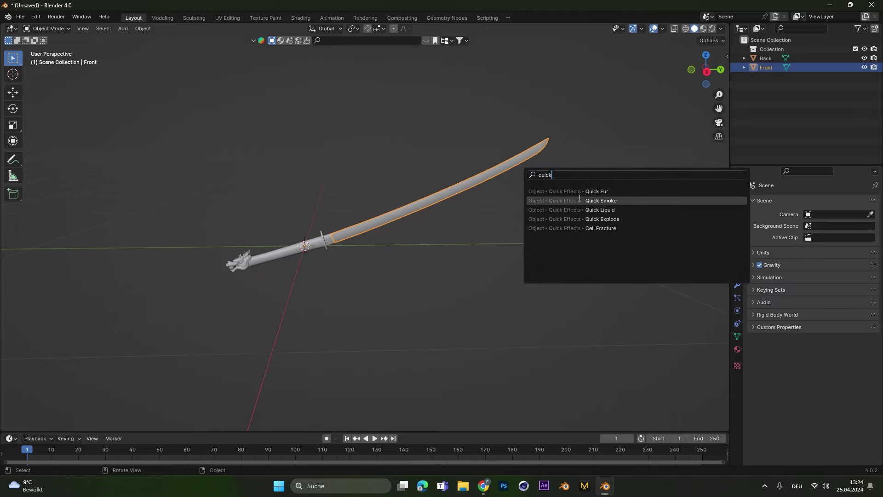
left_click(583, 203)
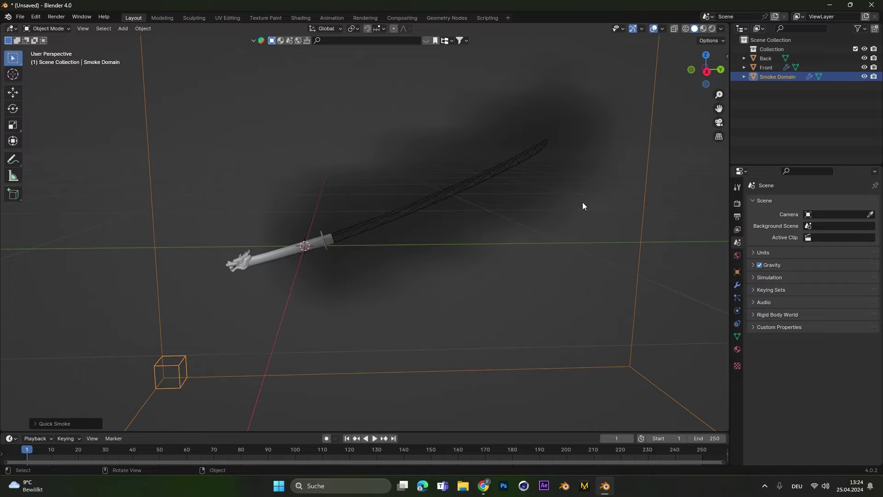
- Scale the smoke domain down and move it so that it encloses the blade near its base
scroll(460, 198, "down", 6)
middle_click_drag(395, 191, 414, 223)
scroll(406, 220, "up", 1)
scroll(371, 213, "up", 2)
key("s")
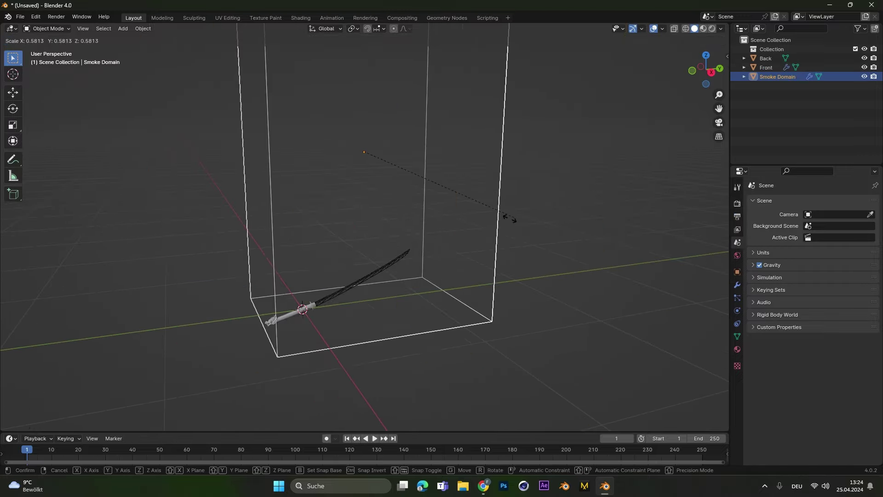
left_click(443, 216)
key("g")
left_click(376, 271)
scroll(404, 275, "up", 3)
middle_click_drag(405, 275, 396, 238)
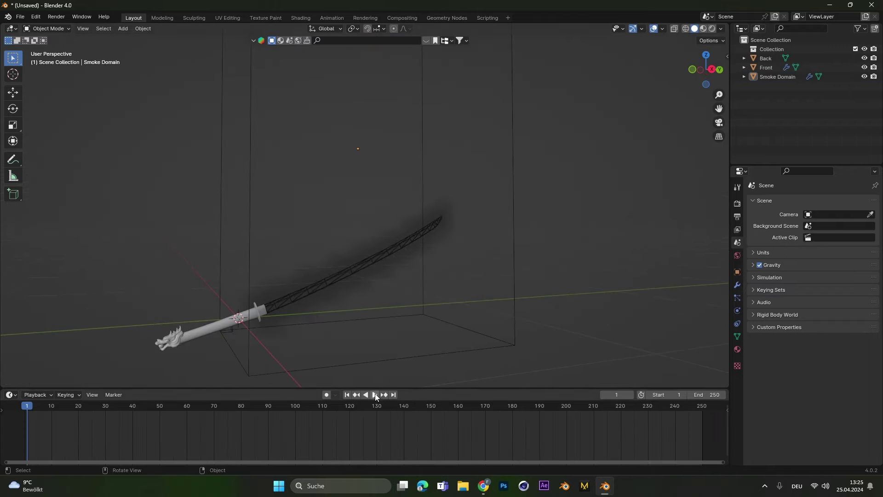
- Play the smoke simulation, inspect it around the blade, and return to frame 1
left_click(376, 395)
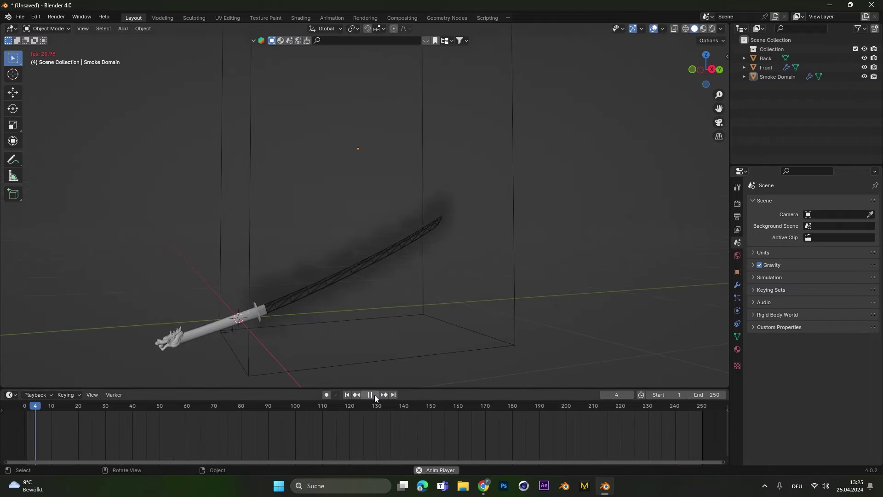
middle_click_drag(415, 230, 382, 108)
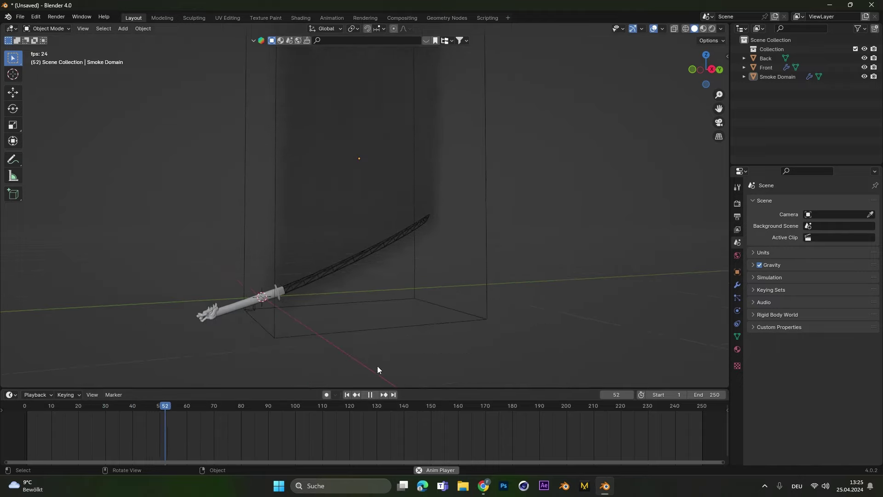
left_click(347, 395)
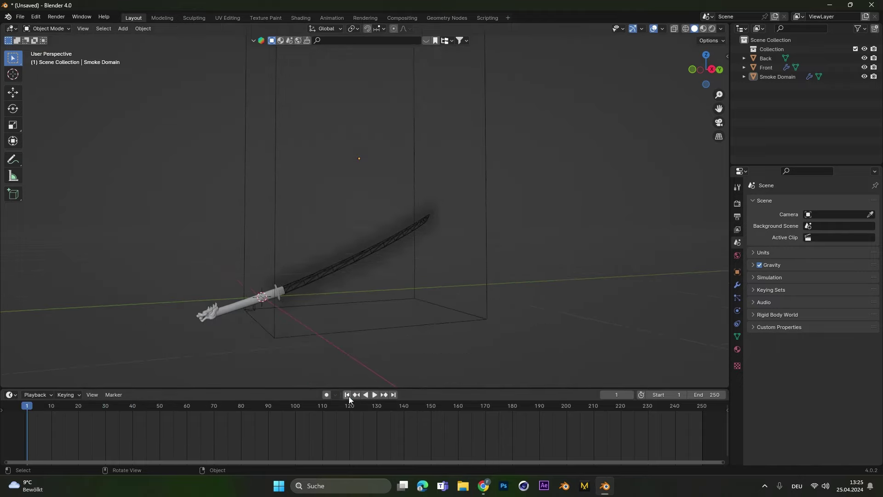
- Set the blade's fluid Flow Type to Fire and play the simulation
left_click(366, 252)
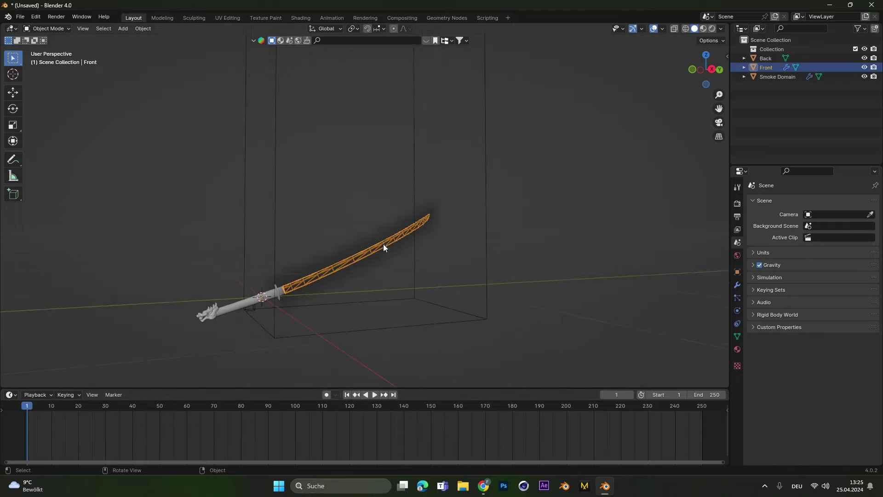
left_click(738, 313)
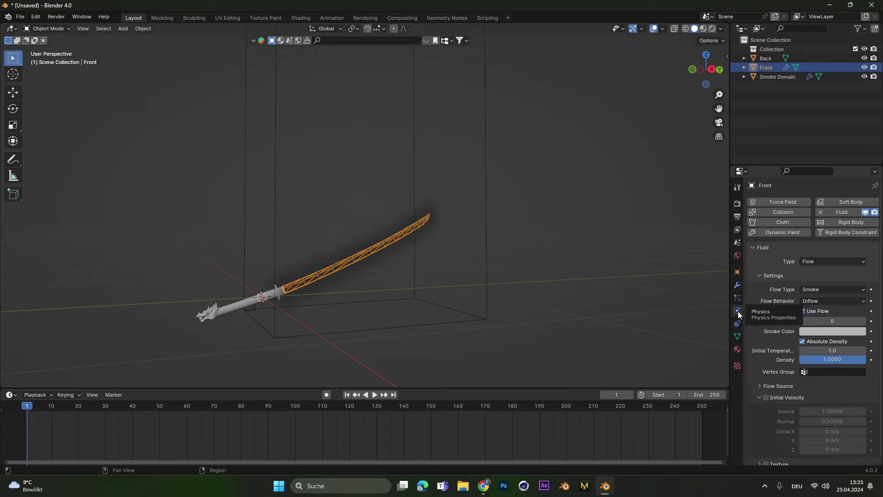
left_click(810, 290)
left_click(810, 298)
left_click(810, 291)
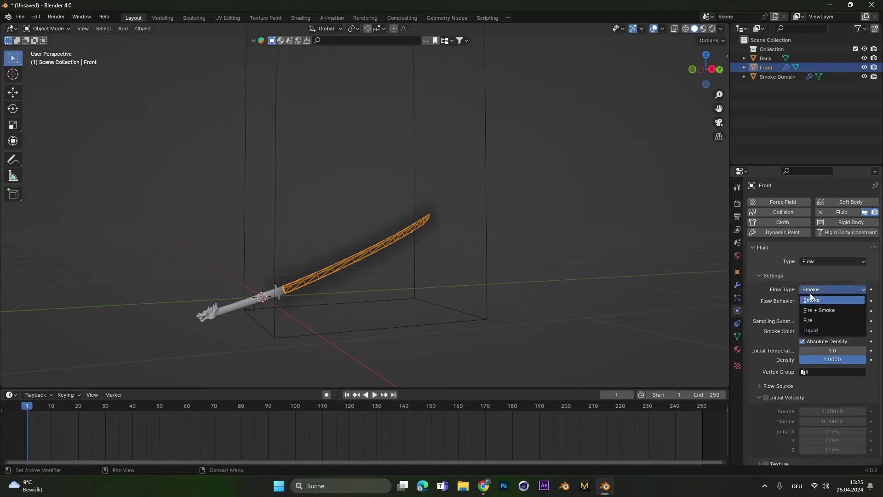
left_click(813, 320)
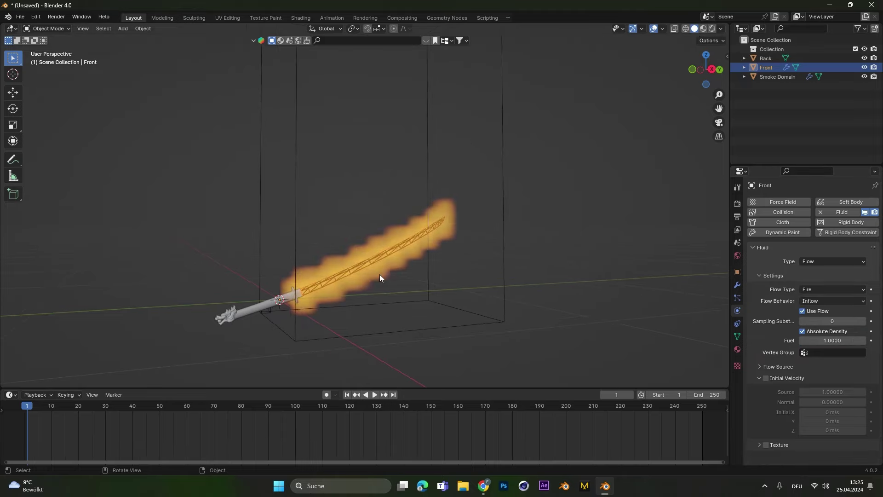
left_click(376, 394)
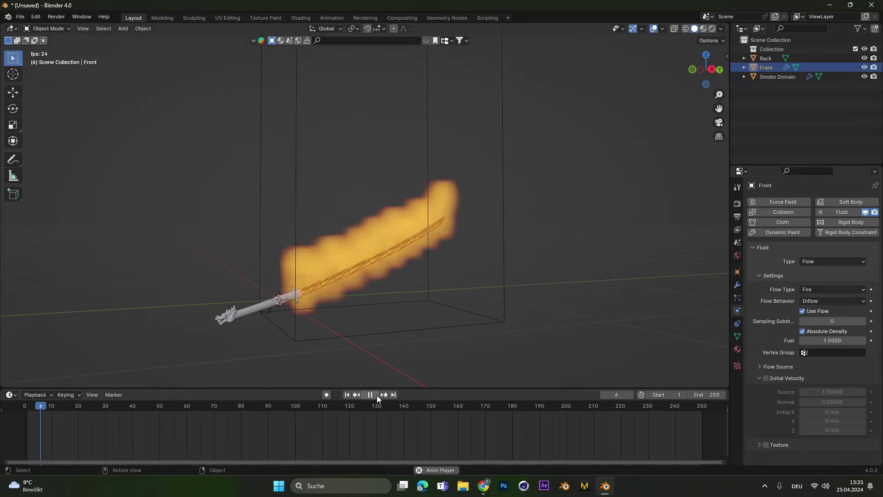
middle_click_drag(388, 283, 394, 265)
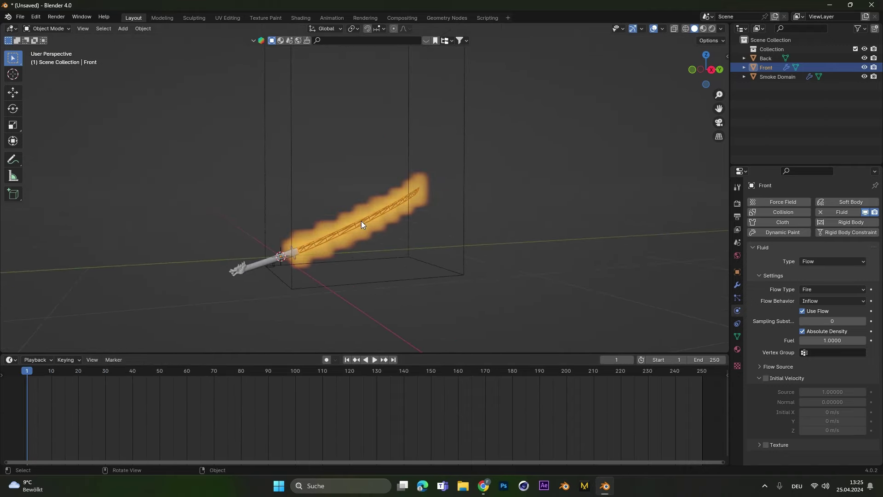
- Set the blade's Fuel to 0.1 and play the fire simulation to check the flames
left_click(833, 340)
type("0.1")
key("Return")
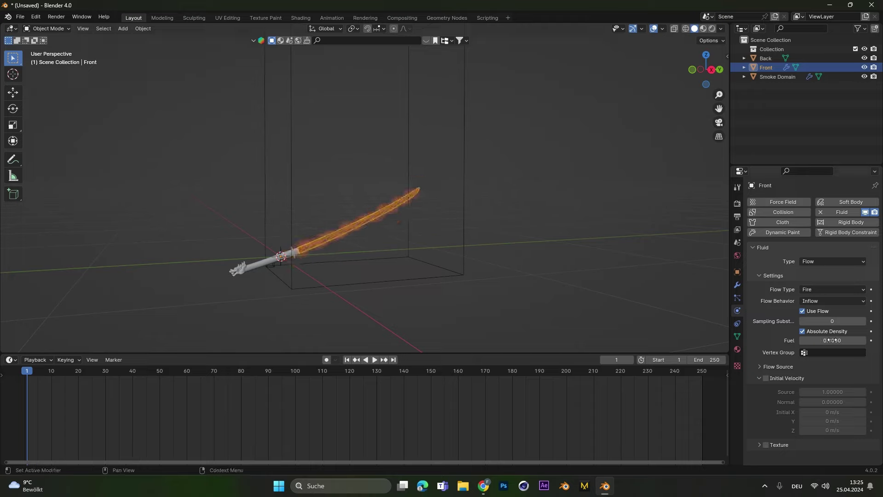
left_click(375, 360)
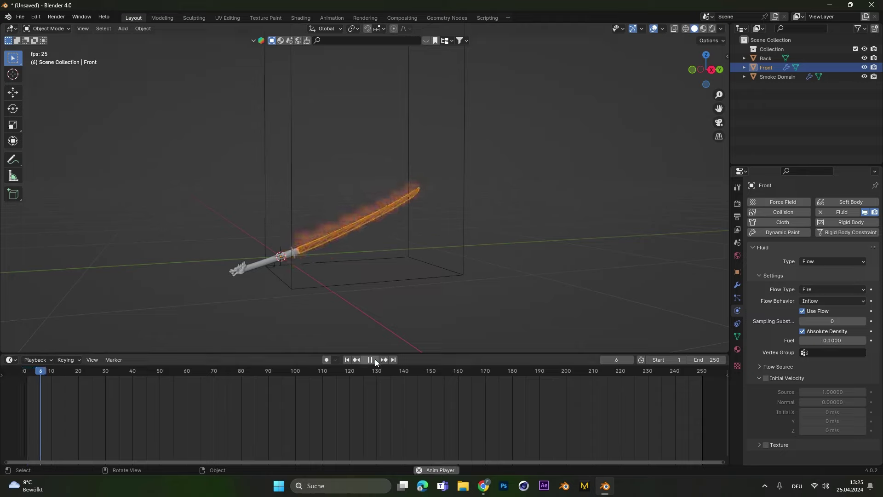
middle_click_drag(366, 295, 374, 271)
key("Escape")
- Set the blade's Fuel to 10 and play the fire simulation to check the flames
left_click(833, 340)
type("10")
key("Return")
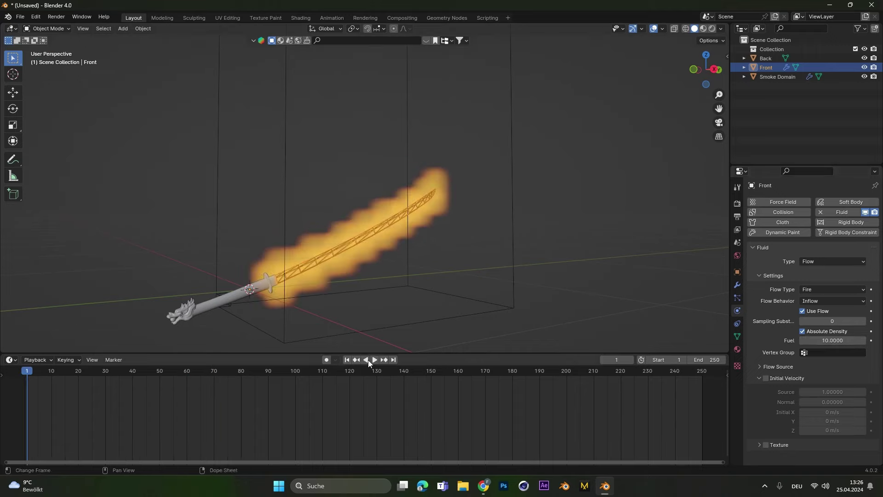
left_click(375, 360)
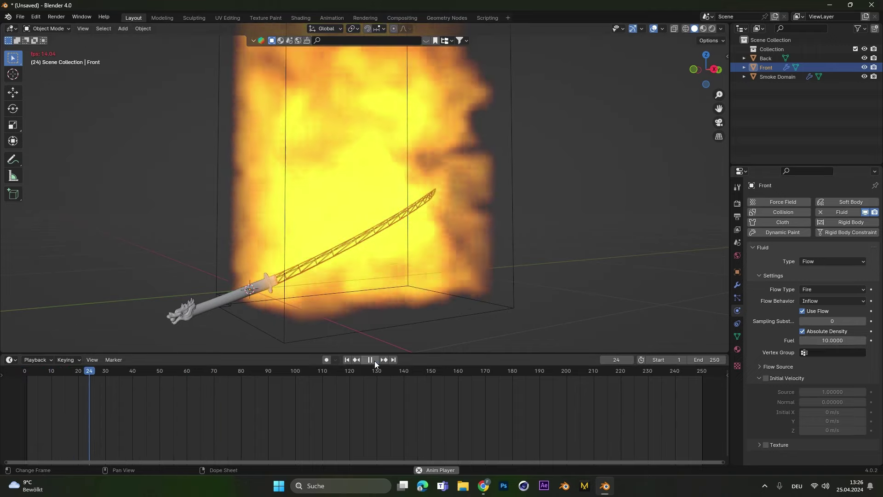
left_click(374, 361)
- Set the blade's Fuel to 2 and play the fire simulation to check the flames
left_click(824, 340)
type("2")
key("Return")
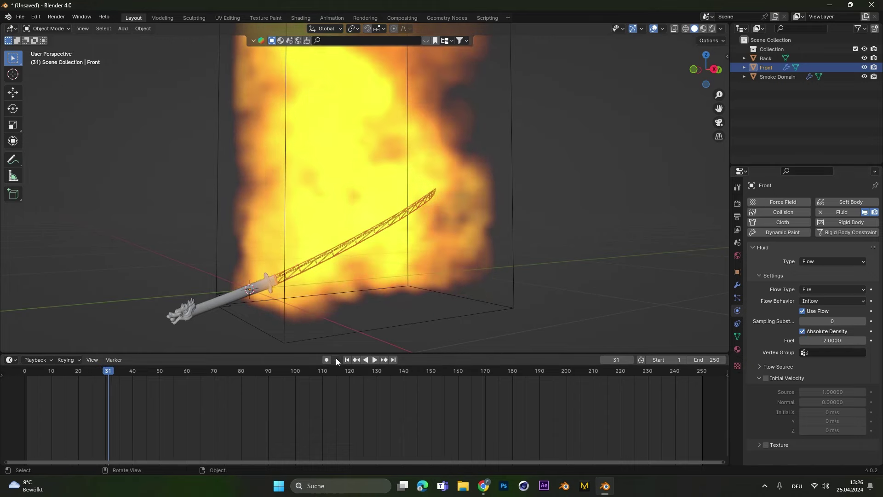
left_click(375, 361)
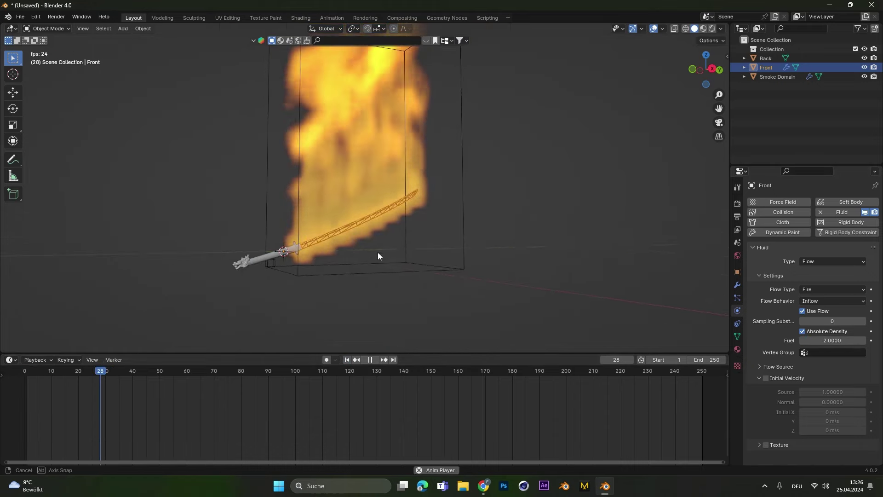
scroll(381, 203, "up", 2)
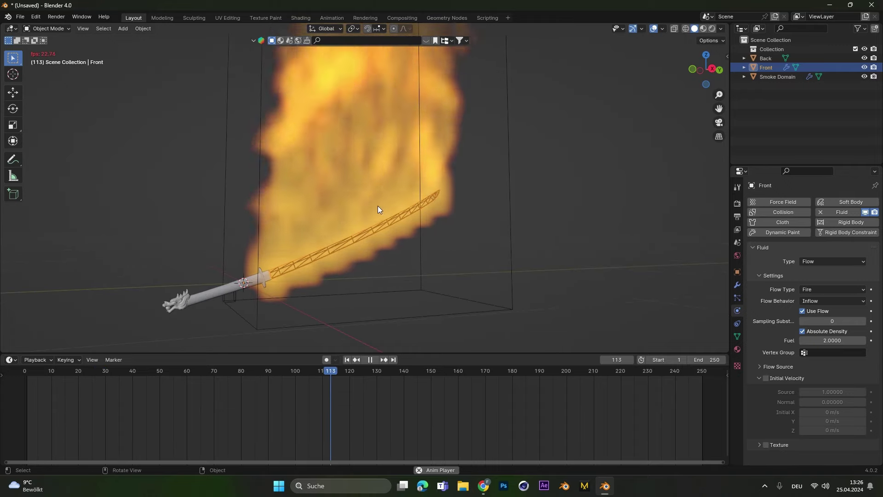
middle_click_drag(367, 308, 372, 309)
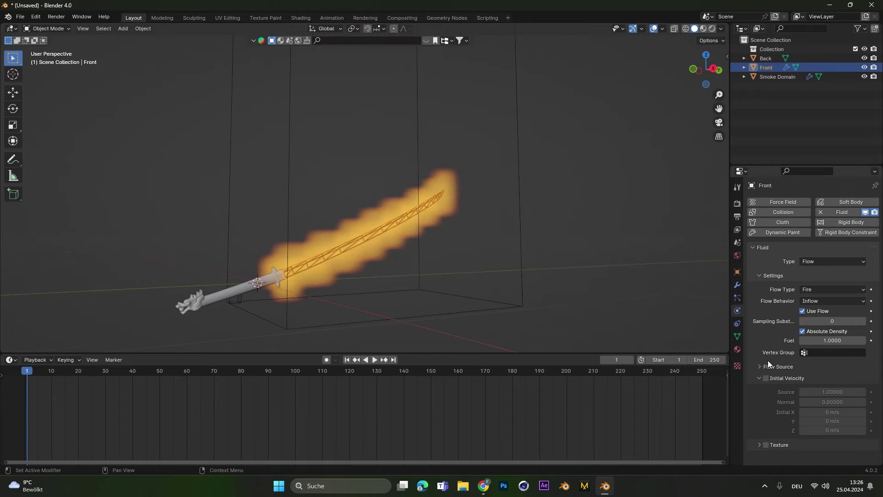
- Set the blade's Surface Emission to 0.5 in its Flow Source settings and play the simulation
left_click(777, 367)
scroll(771, 351, "down", 2)
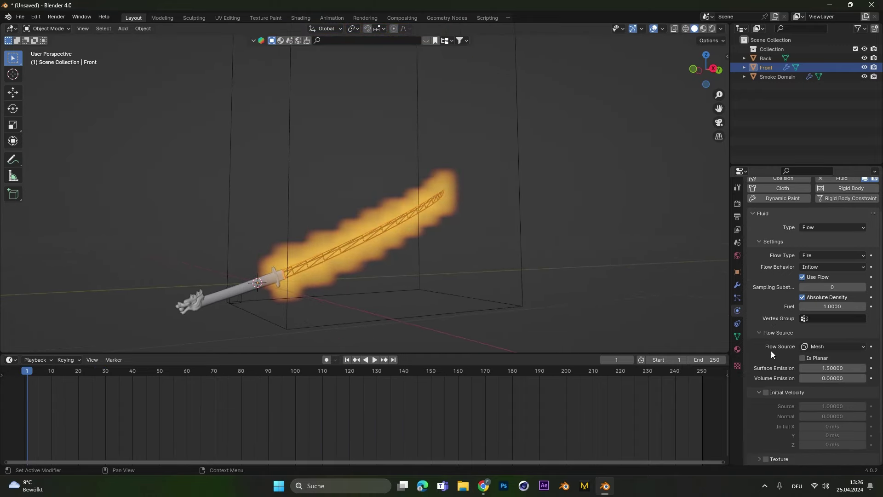
left_click(834, 368)
type("0.5")
key("Return")
middle_click_drag(428, 276, 409, 214, "ctrl")
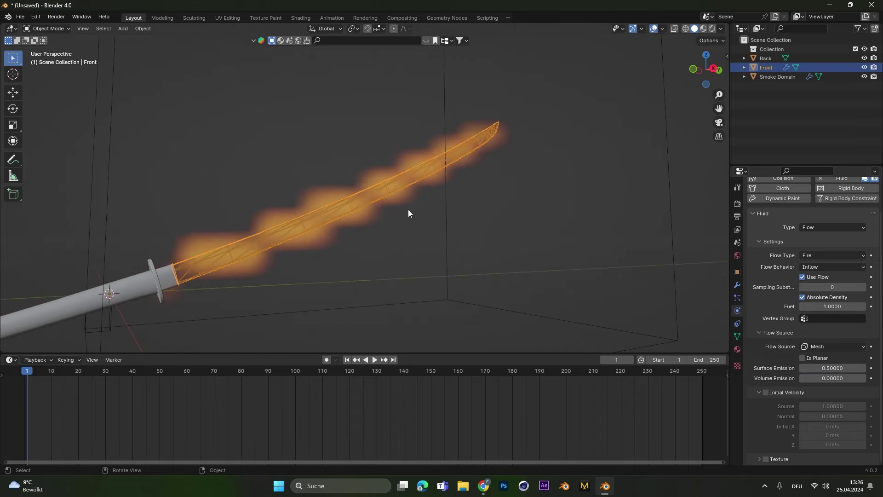
left_click(377, 361)
scroll(346, 226, "down", 3)
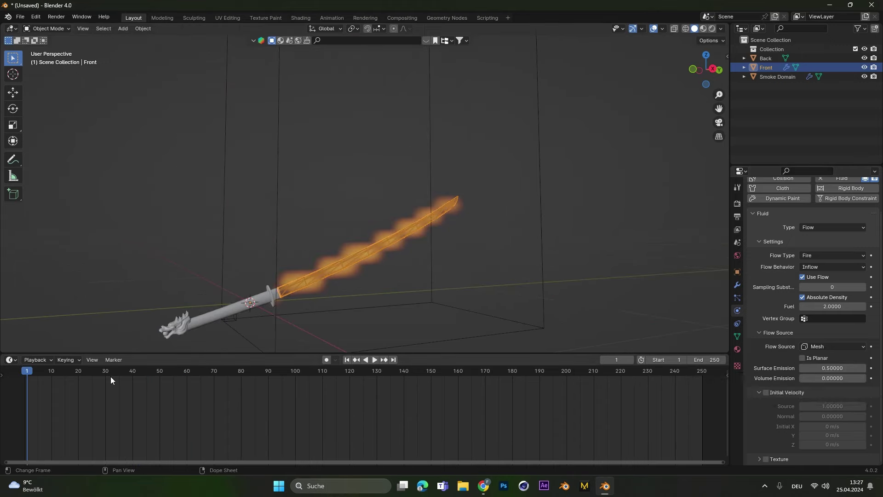
- Play the simulation up to frame 15, then set the blade's Surface Emission to 0 and keyframe it there
key("space")
key("space")
left_click(832, 370)
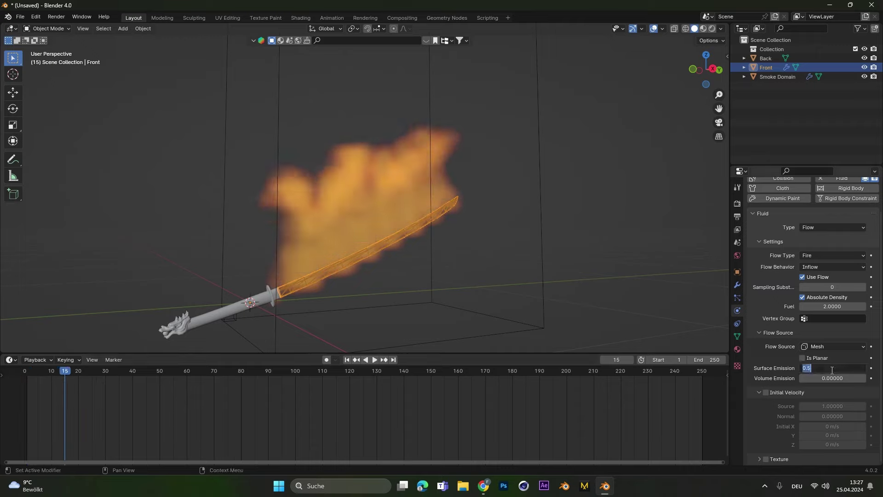
type("0")
key("Return")
key("i")
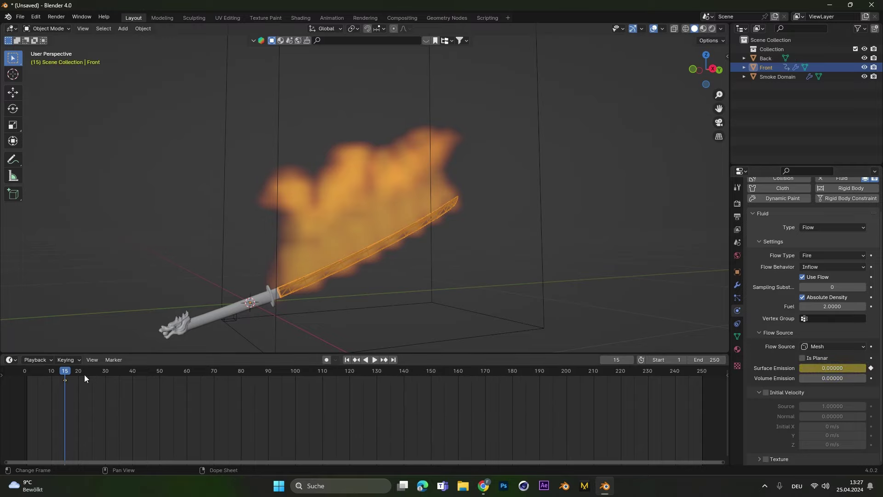
- Move to frame 20, set the blade's Surface Emission to 0.5 and keyframe it there
left_click_drag(67, 374, 78, 373)
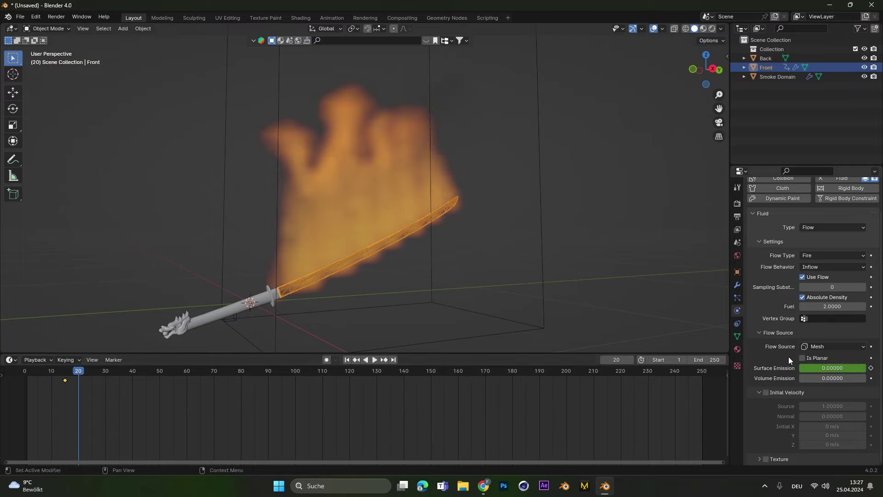
left_click(822, 367)
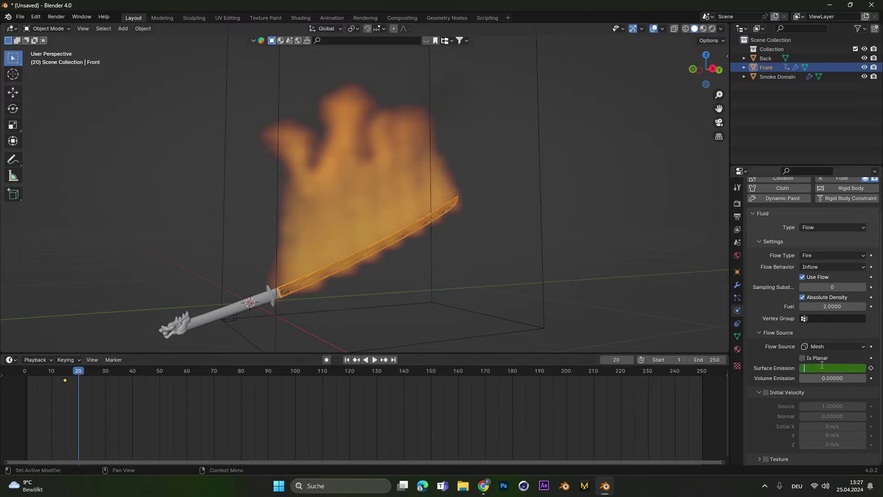
key("Return")
key("i")
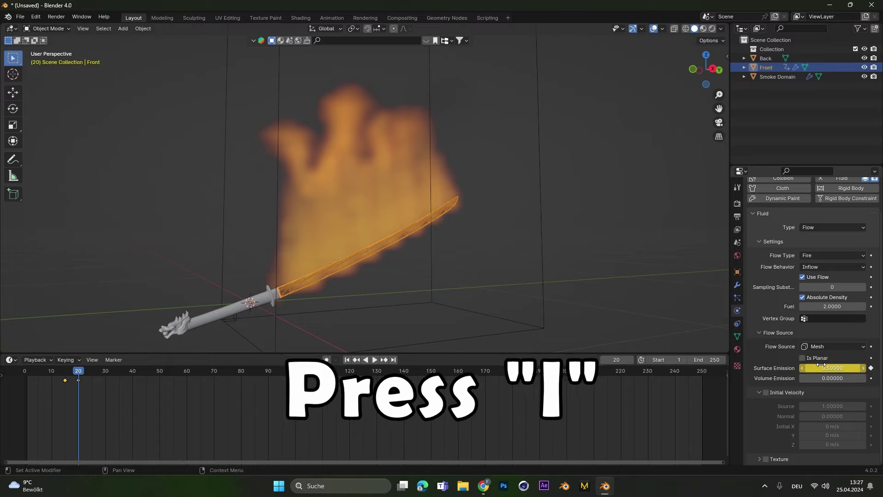
- Play the simulation from the first frame to check how the flames ignite between the two emission keyframes
left_click(346, 361)
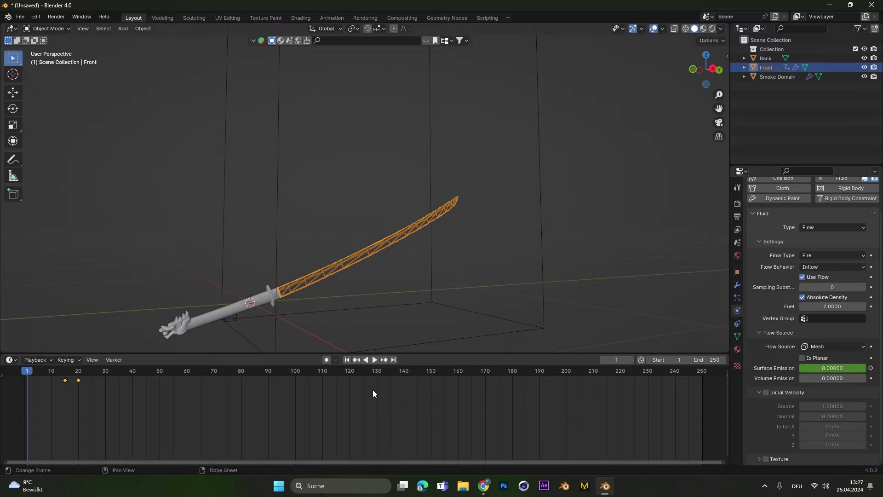
left_click(374, 359)
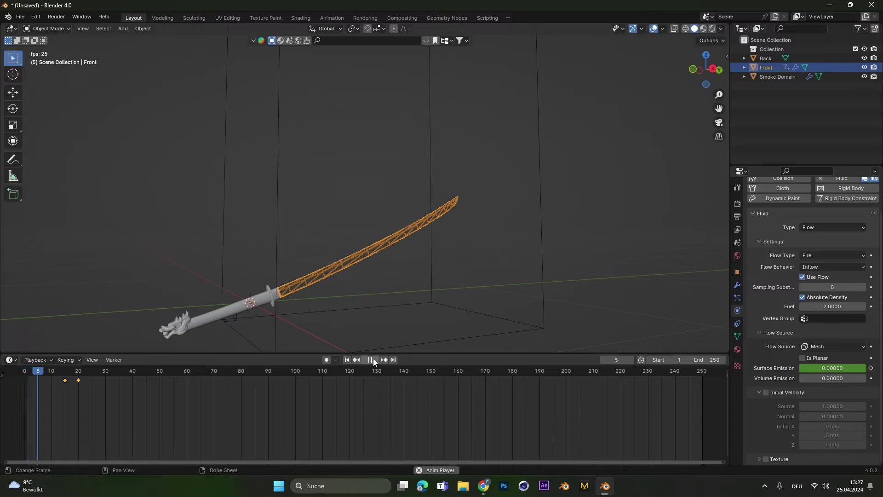
left_click(72, 377)
key("space")
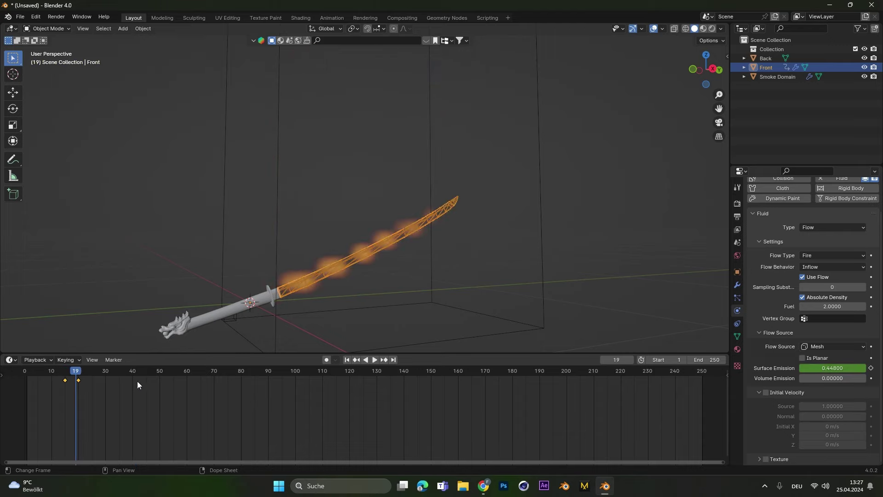
left_click(357, 359)
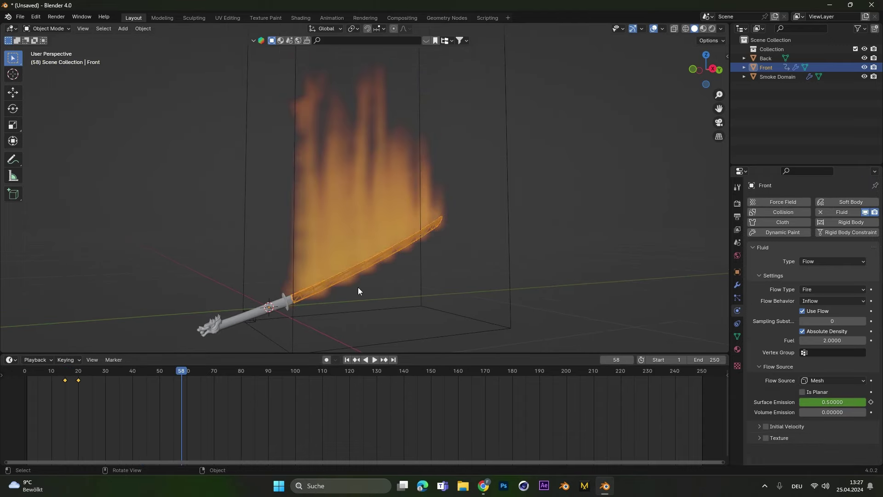
middle_click_drag(406, 278, 347, 234)
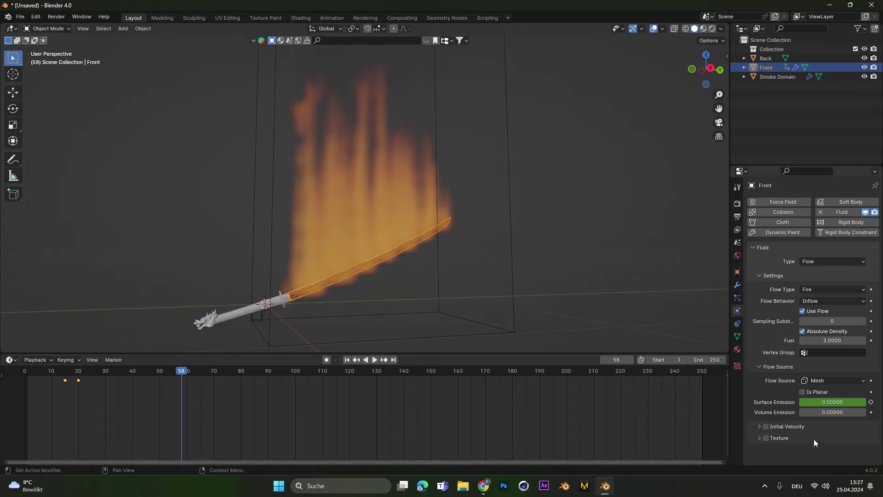
- Enable the Texture option in the blade's fluid flow settings
left_click(759, 438)
scroll(764, 438, "down", 2)
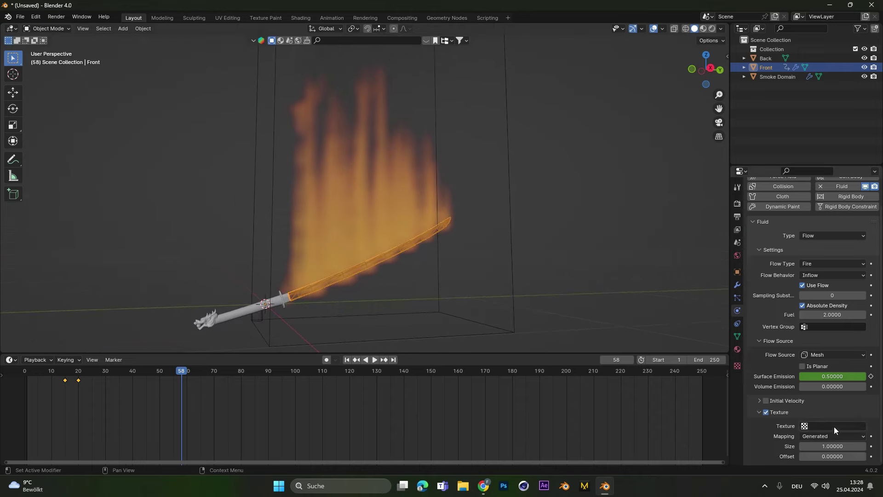
left_click(834, 426)
left_click(770, 438)
- Create a new texture and set its type to Clouds
left_click(737, 366)
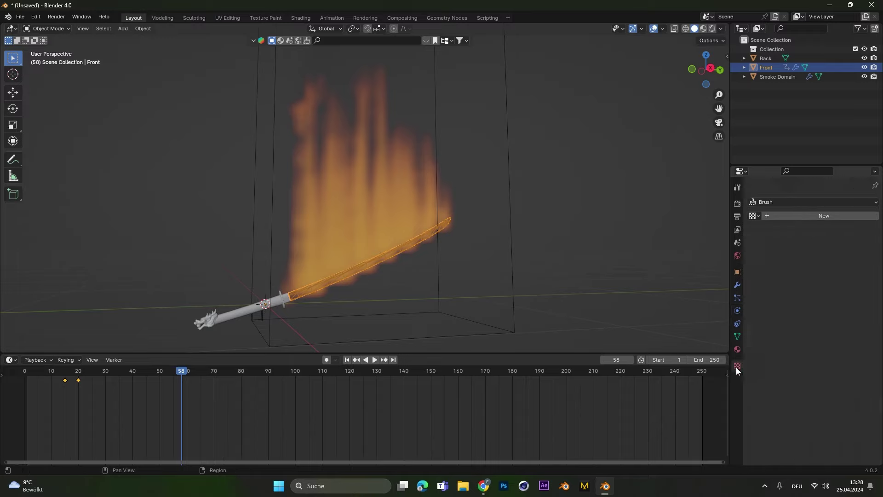
left_click(807, 215)
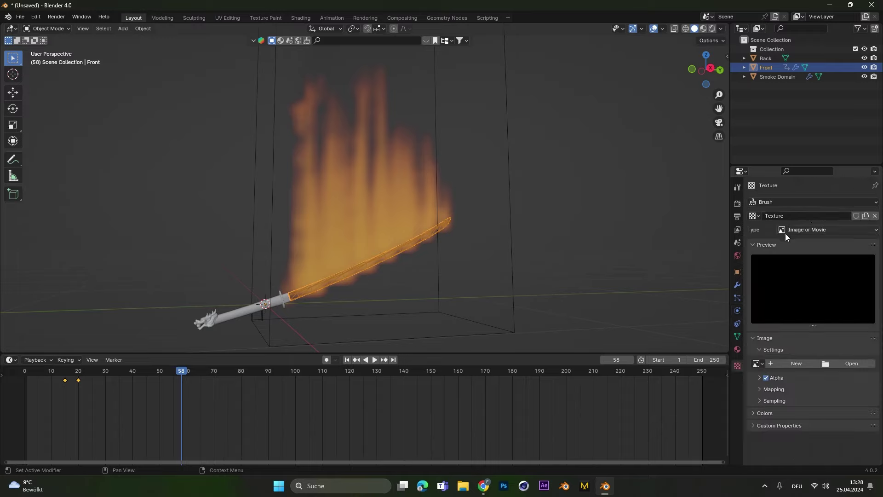
left_click(811, 231)
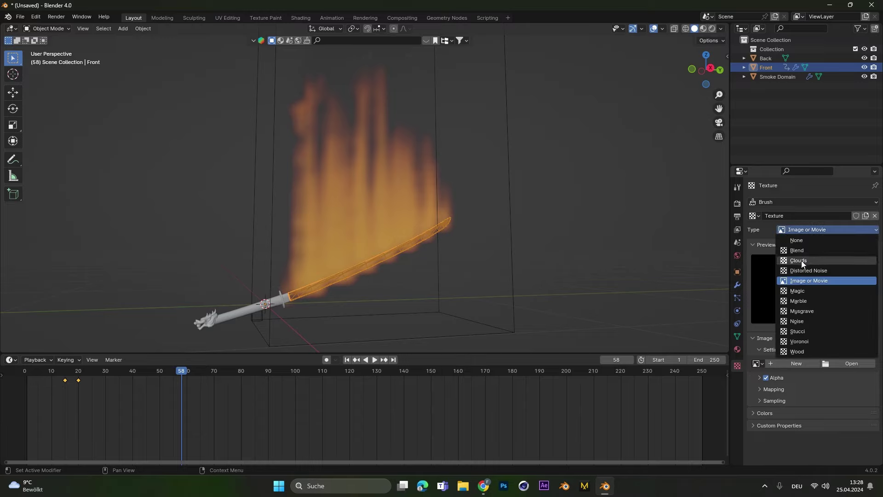
left_click(801, 260)
left_click(799, 228)
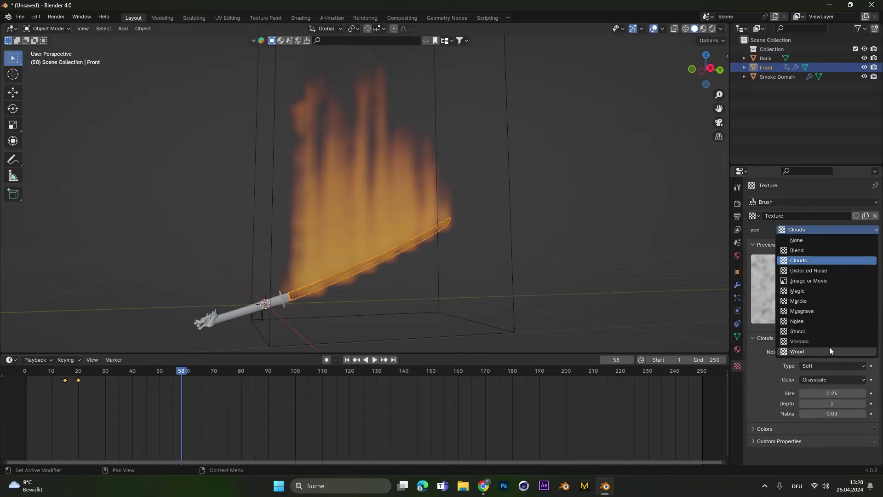
left_click(790, 261)
- Set the Clouds texture's Size to 0.1 and its color Contrast to 2
mouse_move(831, 393)
left_mouse_down()
mouse_move(808, 393)
mouse_move(820, 393)
left_mouse_up()
left_click(834, 392)
type(".1")
key("Return")
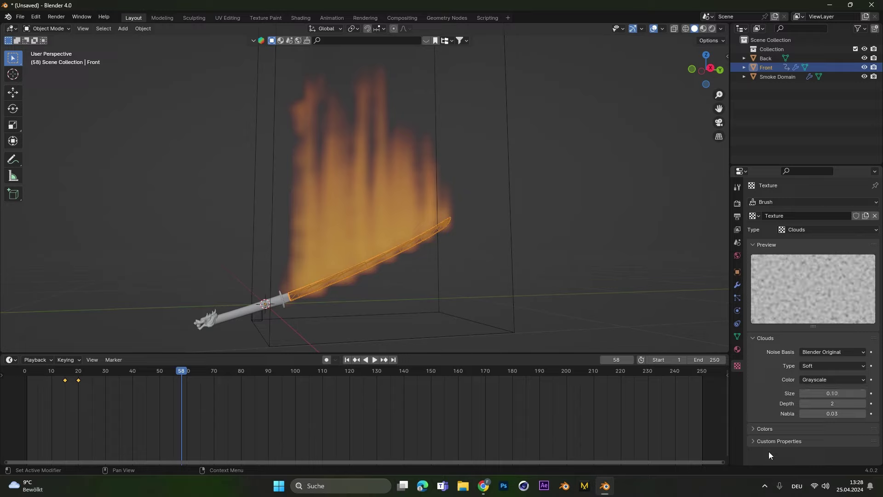
left_click(763, 429)
scroll(763, 429, "down", 4)
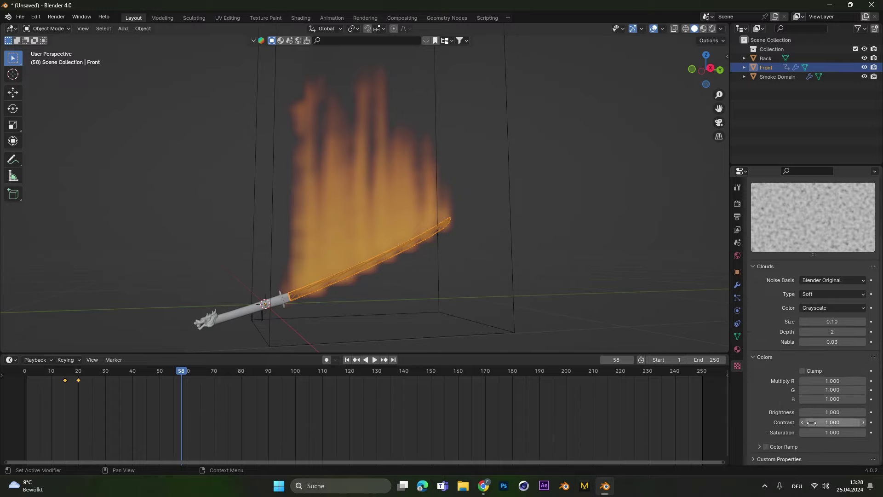
left_click_drag(810, 423, 851, 423)
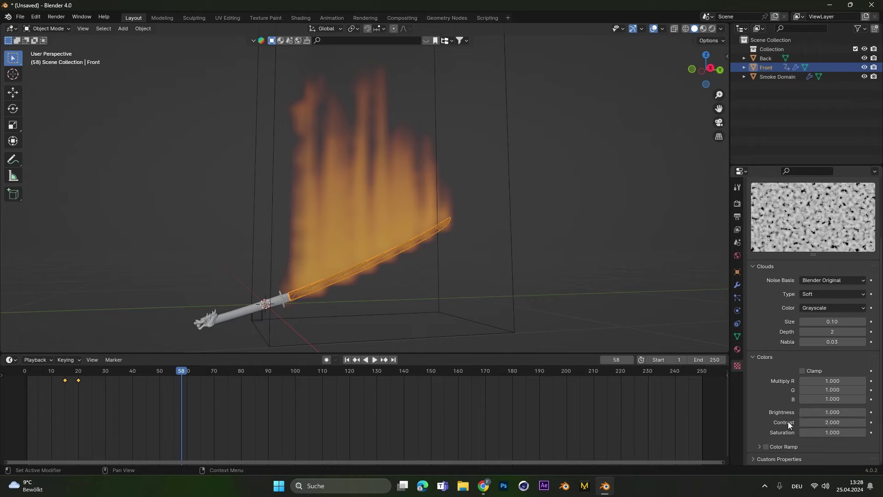
- Assign the new Clouds texture as the texture of the blade's fluid flow
left_click(738, 312)
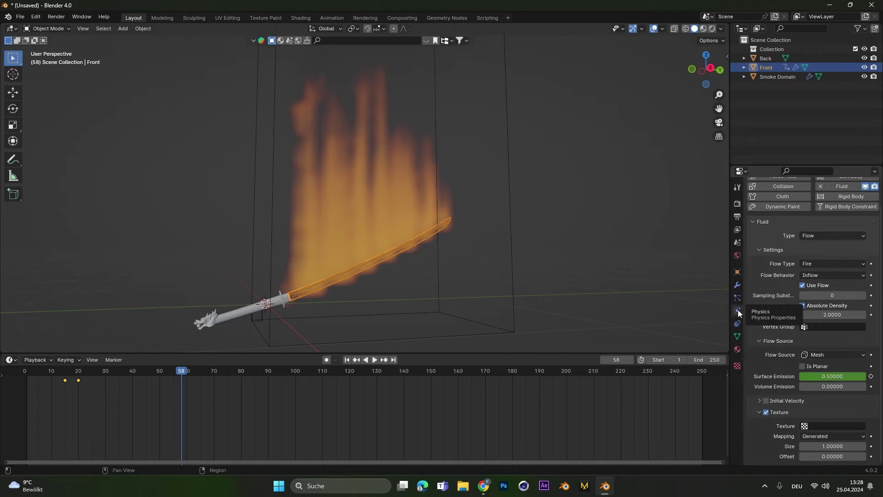
left_click(812, 422)
left_click(804, 330)
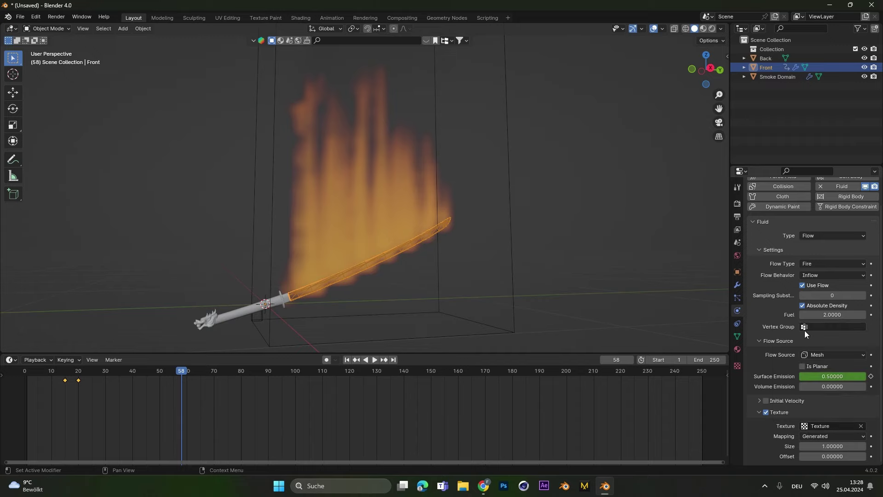
- Replay the simulation from the first frame to examine the textured flames along the blade
left_click(347, 359)
left_click(374, 360)
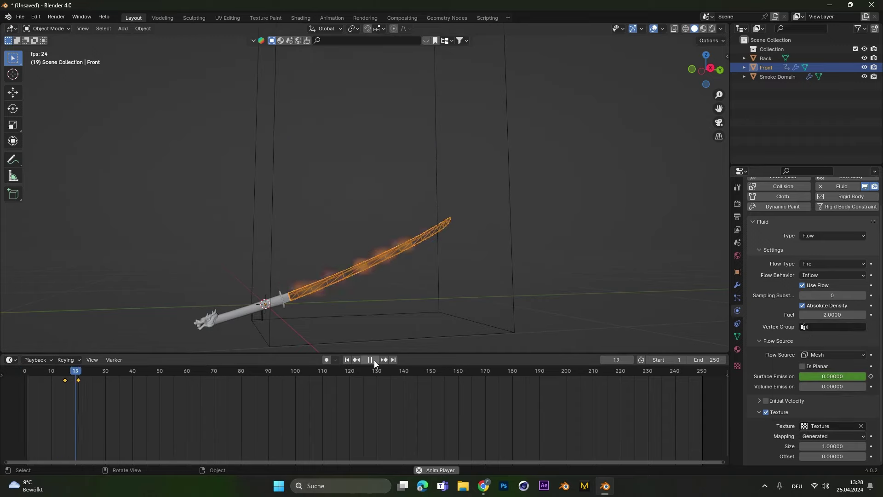
scroll(402, 281, "up", 4)
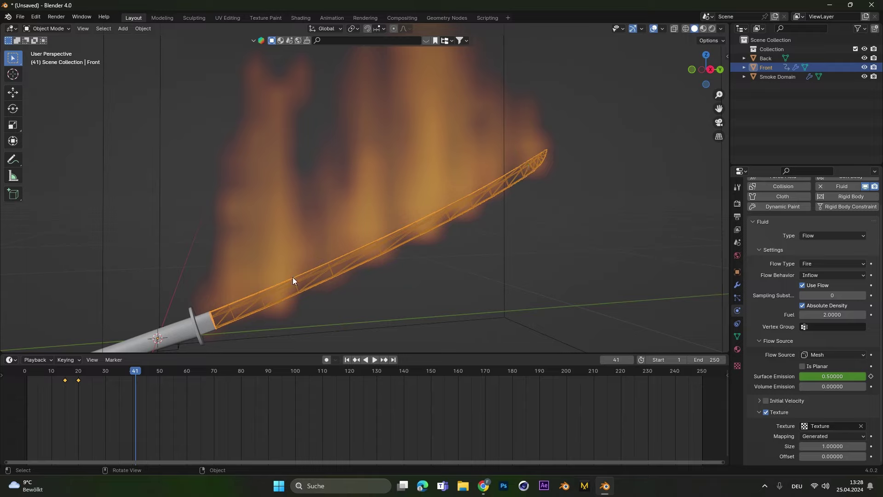
left_click(347, 359)
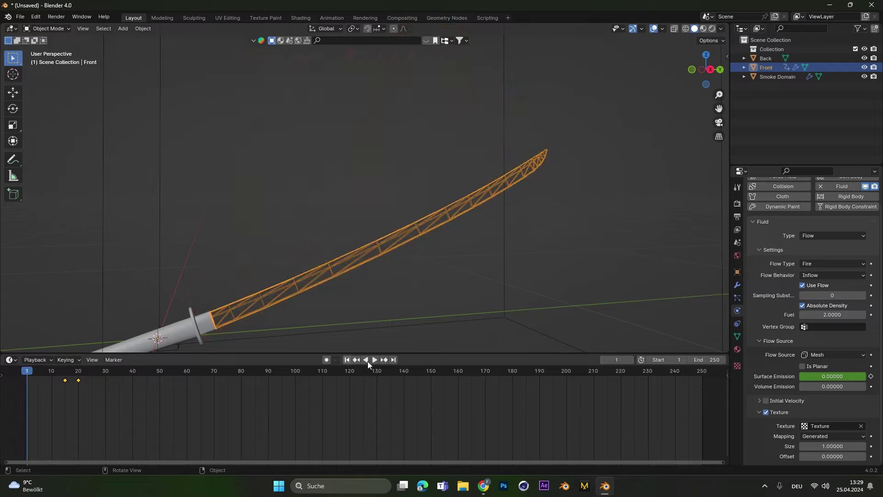
left_click(374, 360)
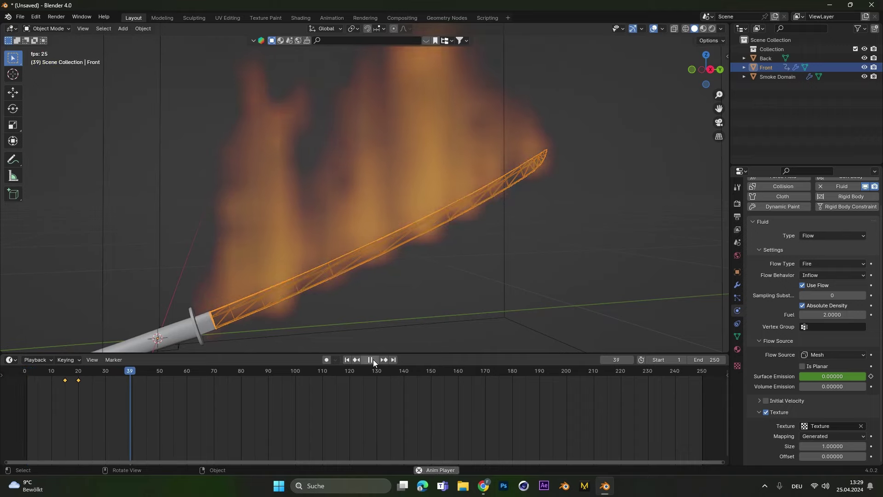
left_click(371, 360)
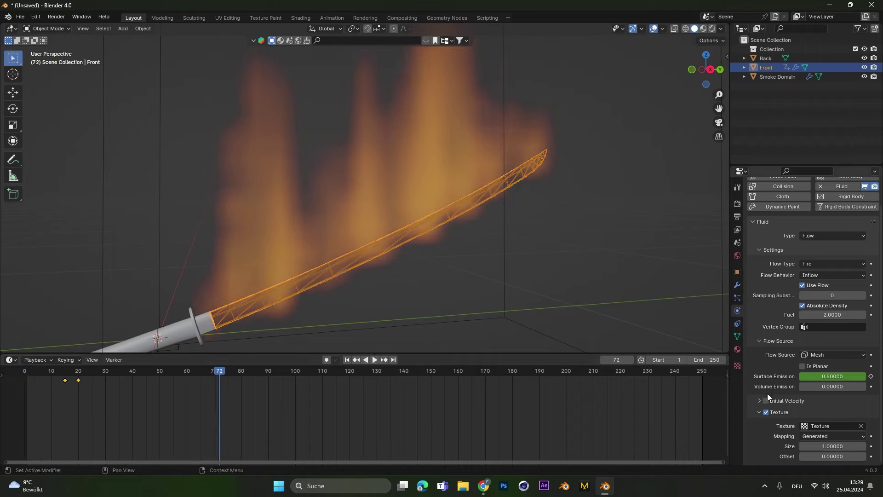
- Set the flow texture's Size to 0.5 and play the simulation to check the flames
left_click(838, 445)
type("0.5")
key("Return")
left_click(372, 360)
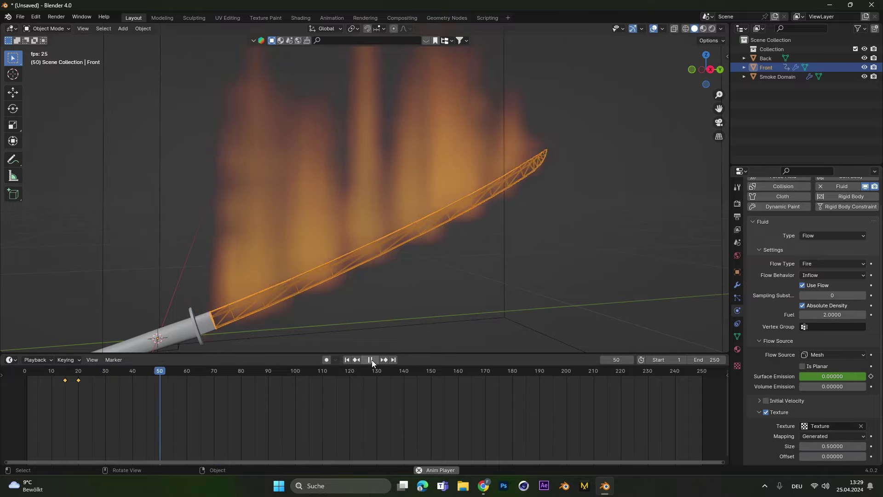
left_click(371, 360)
middle_click_drag(340, 223, 354, 218)
scroll(353, 218, "down", 3)
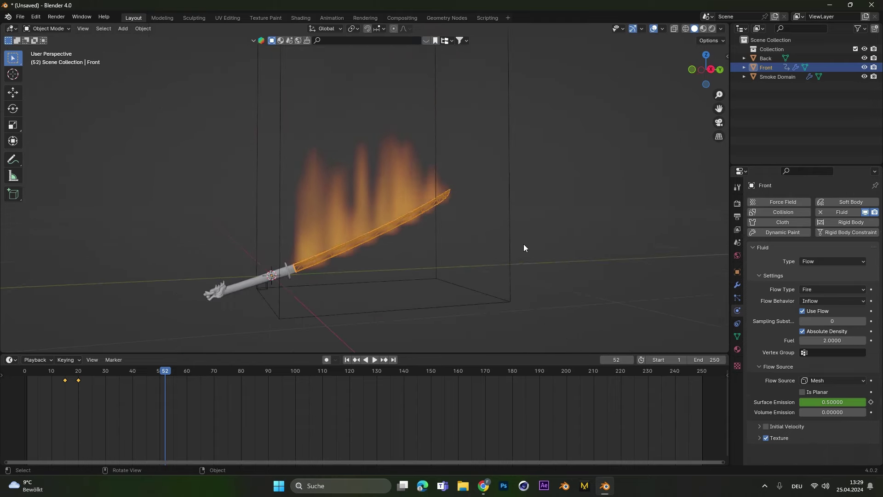
- Select the smoke domain and set its Resolution Divisions to 256
left_click(499, 230)
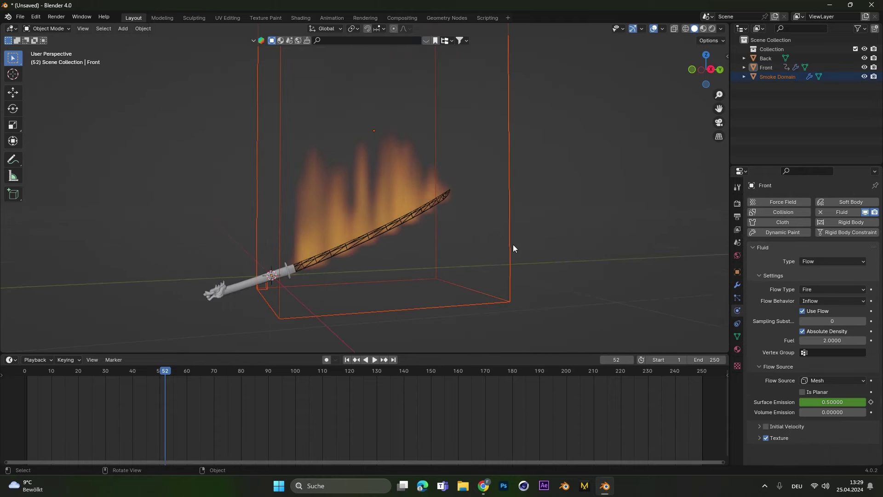
left_click(510, 242)
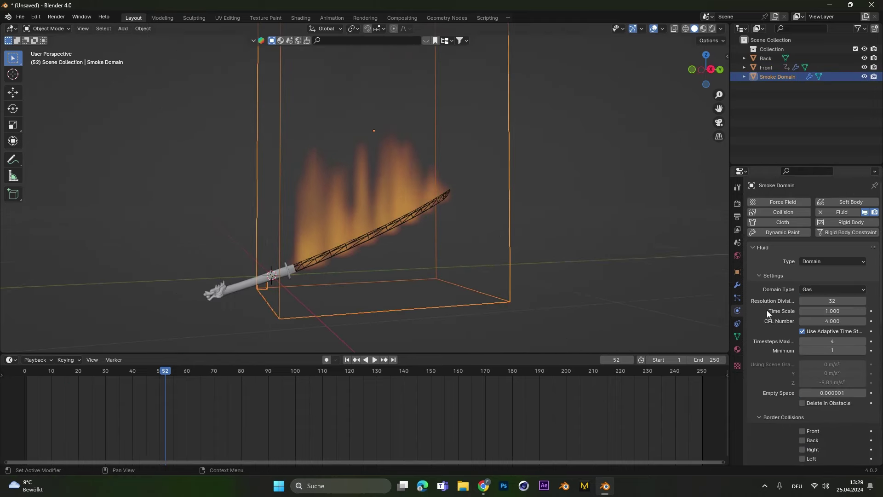
scroll(771, 299, "down", 2)
scroll(772, 330, "up", 2)
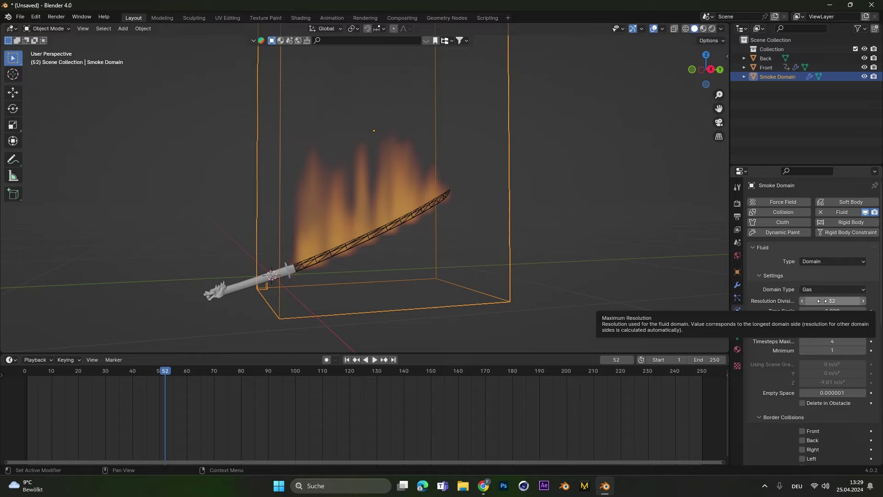
scroll(321, 272, "down", 5)
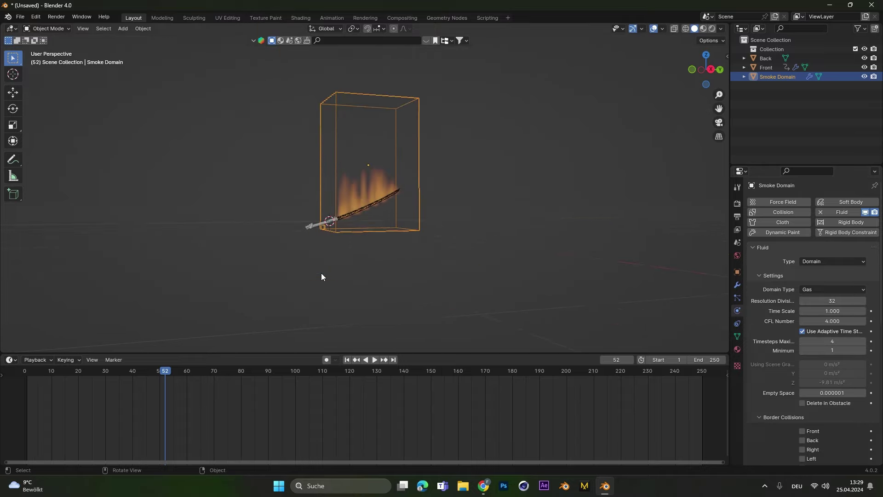
scroll(349, 216, "down", 4)
middle_click_drag(360, 199, 363, 218, "shift")
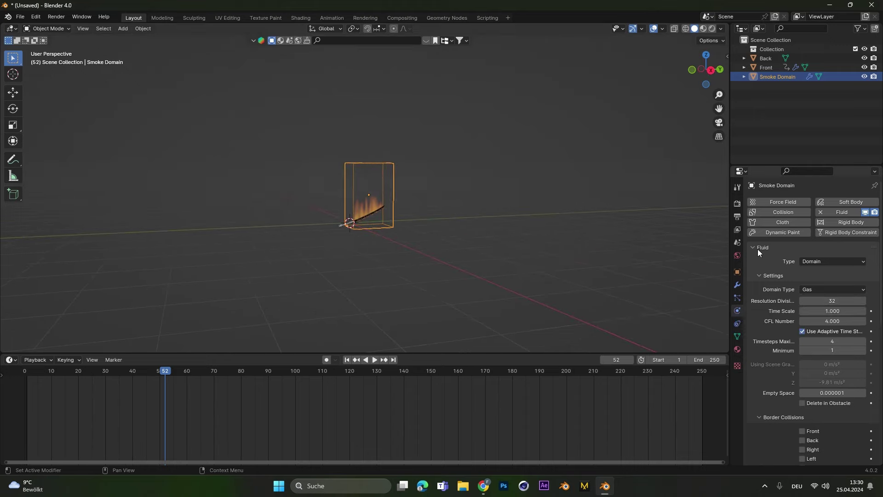
scroll(392, 207, "up", 8)
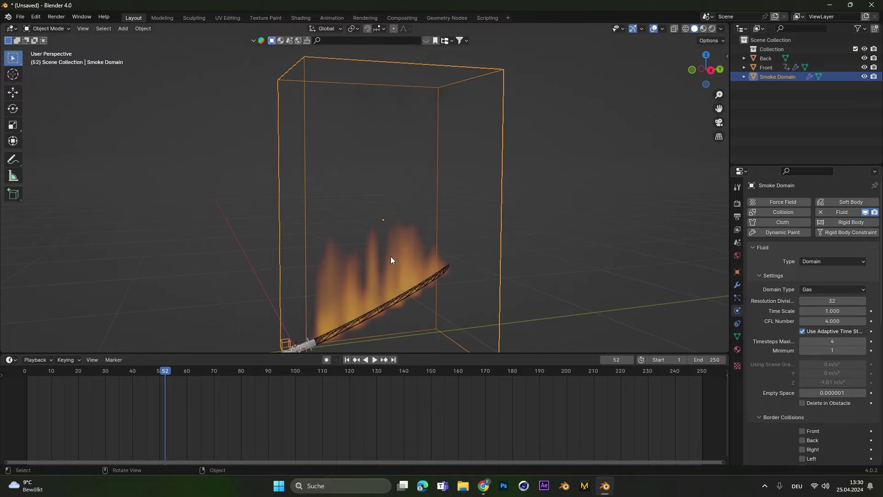
scroll(393, 228, "up", 8)
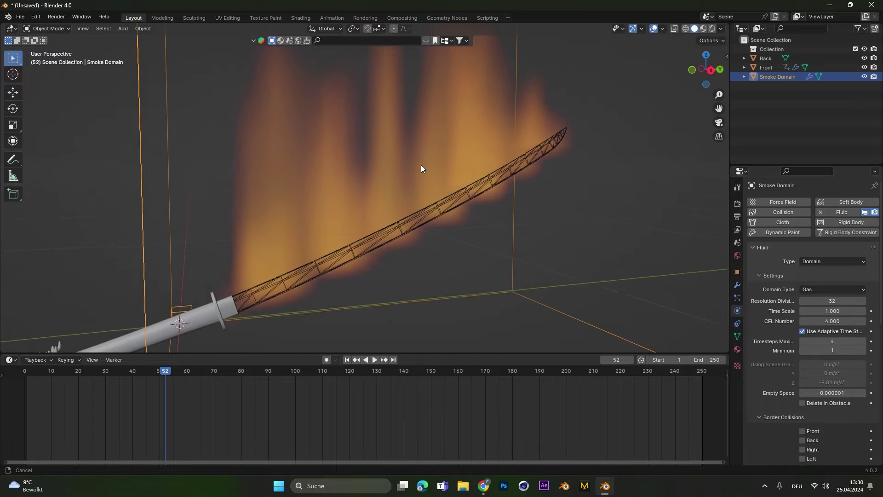
left_click(835, 301)
type("2")
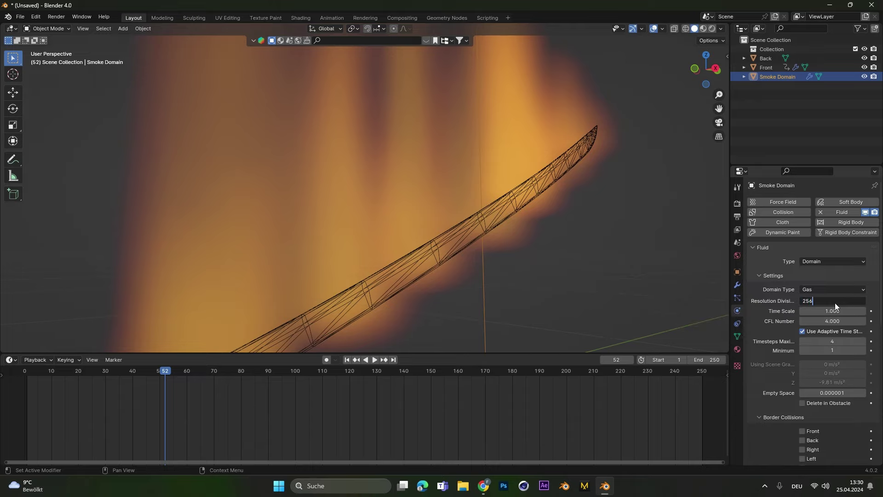
key("Return")
- Play the simulation from the start to frame 20 to check the finer flames on the blade
scroll(511, 236, "down", 4)
left_click(347, 360)
left_click(374, 360)
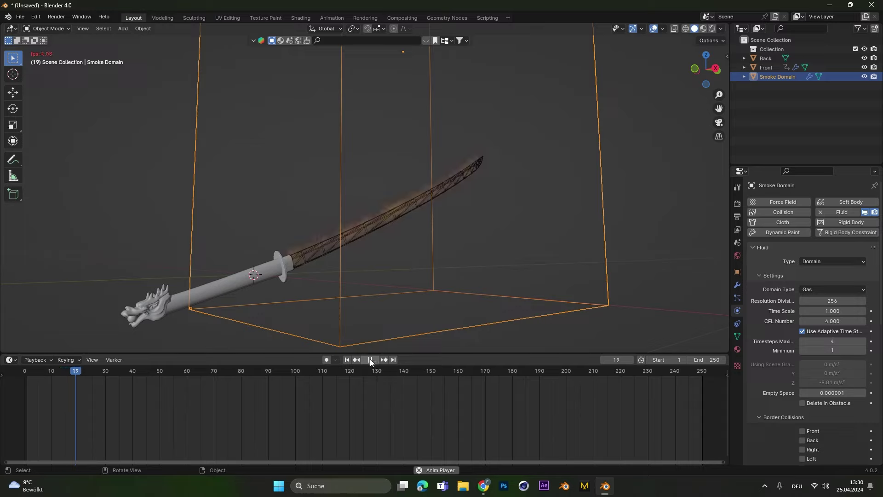
left_click(370, 359)
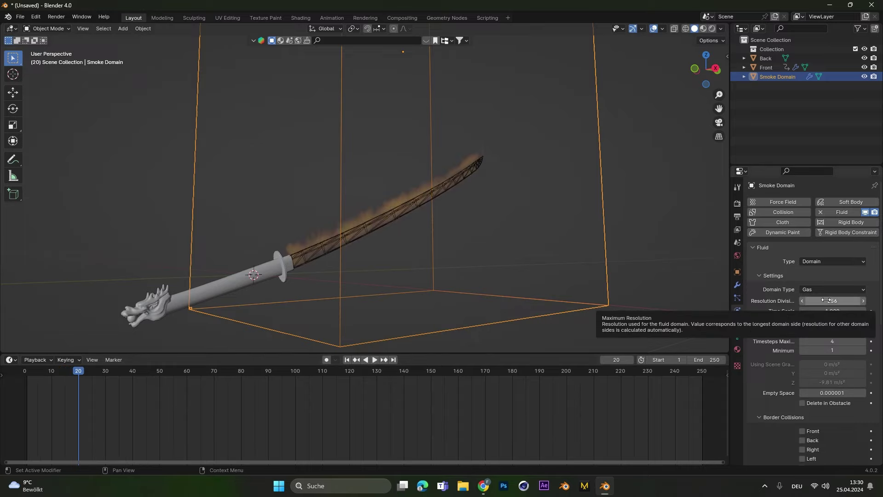
- Set the smoke domain's Resolution Divisions to 64 and replay the simulation from the first frame
scroll(747, 417, "down", 5)
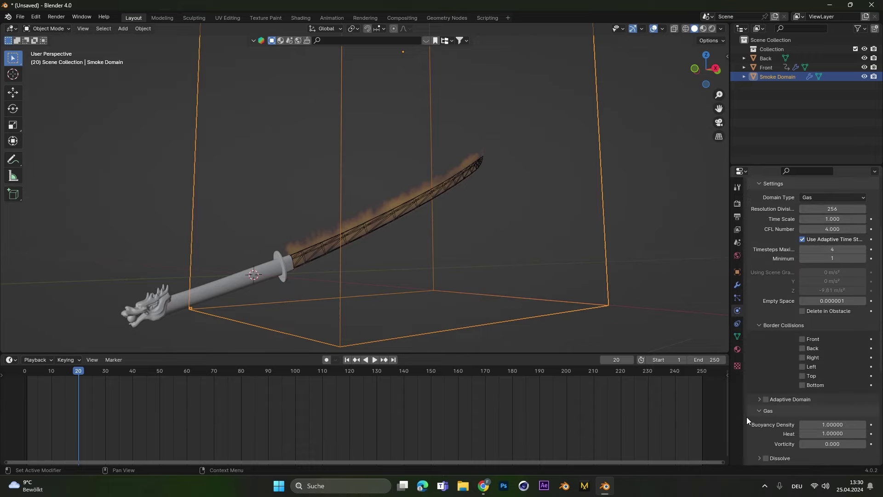
scroll(752, 411, "up", 4)
left_click(810, 282)
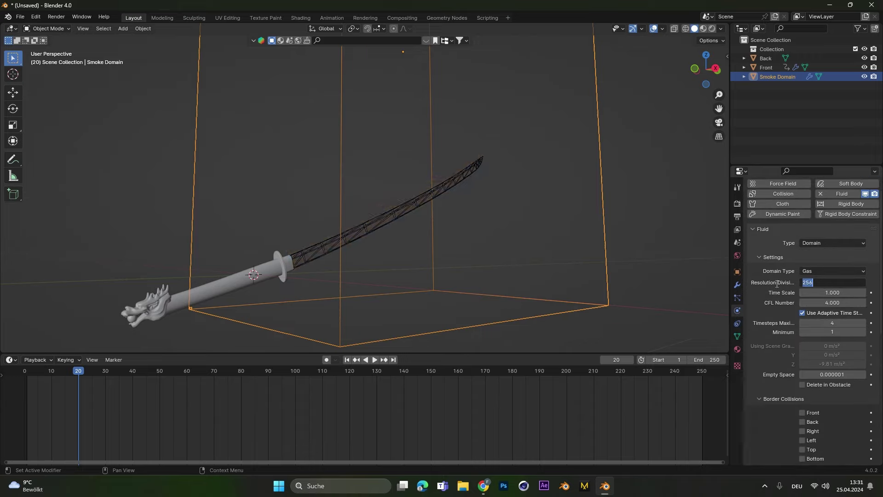
type("32")
key("Return")
left_click(817, 284)
type("64")
key("Return")
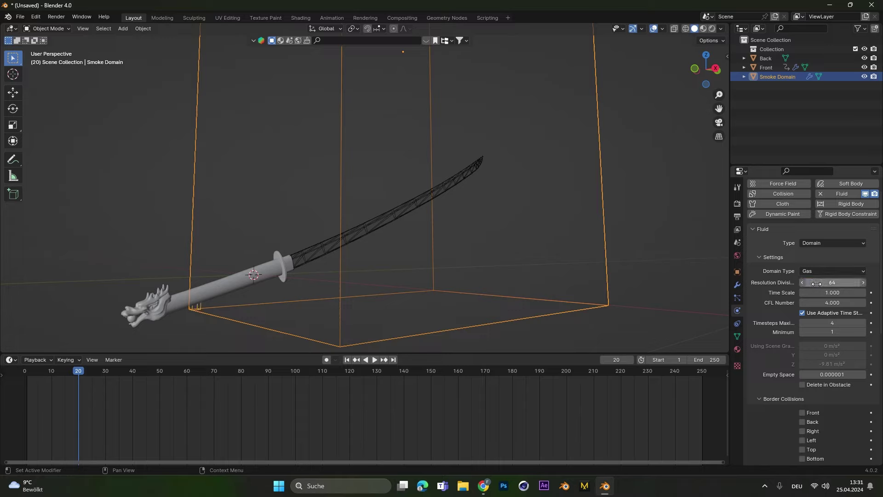
left_click(347, 360)
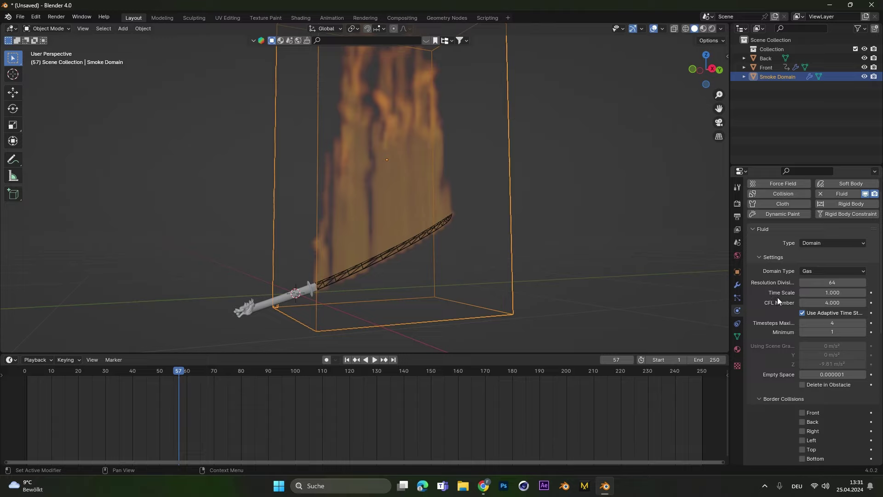
- Set the domain's Time Scale to 0.5 and play the simulation from the first frame to check the flame speed
left_click(824, 295)
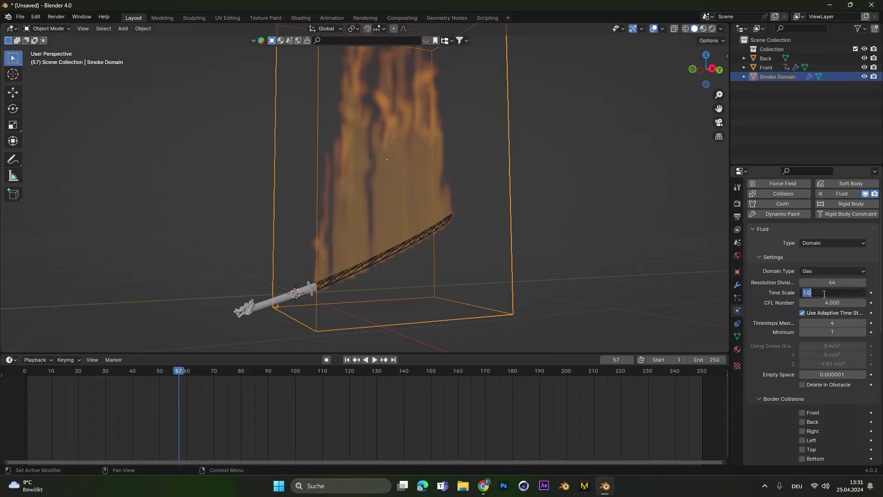
key("BackSpace")
type(".5")
key("Return")
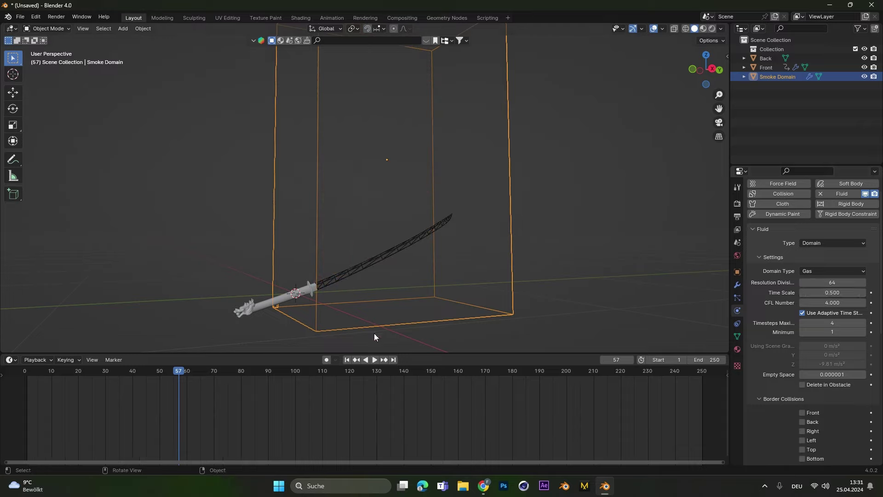
left_click(347, 359)
left_click(374, 361)
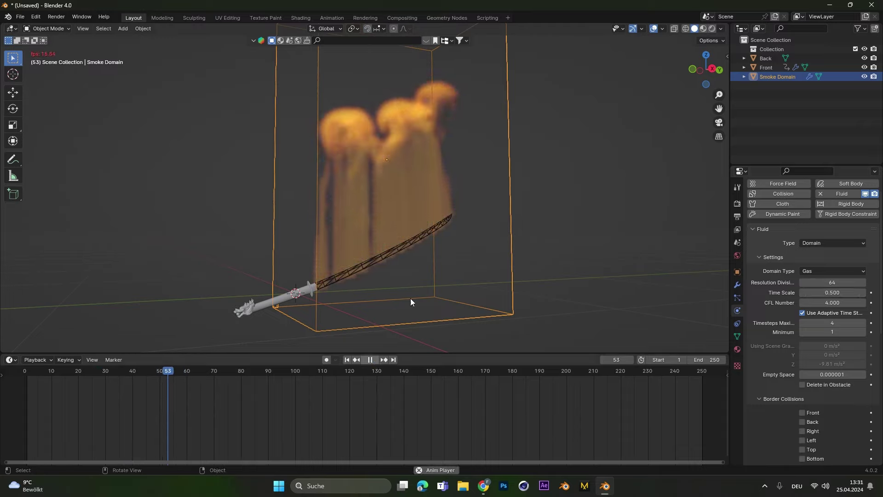
left_click(370, 360)
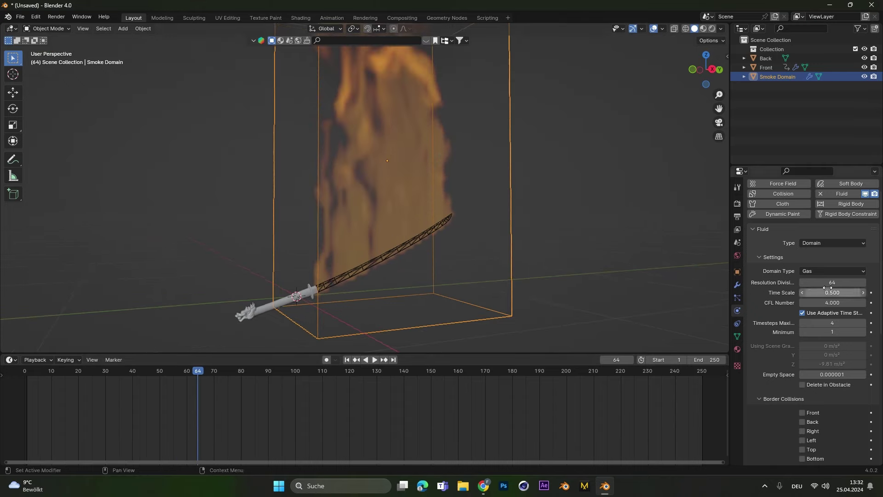
- Set the domain's Time Scale to 0.75 and replay the simulation from the first frame
left_click(835, 292)
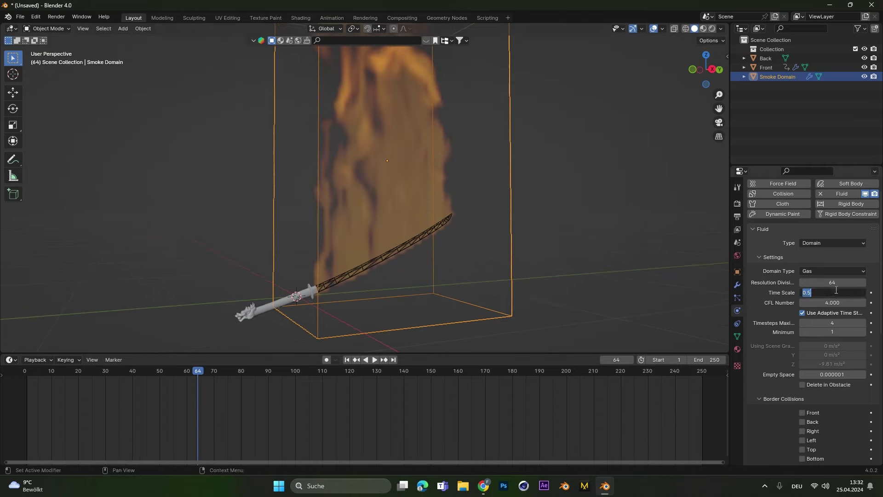
key("BackSpace")
type(".75")
key("Return")
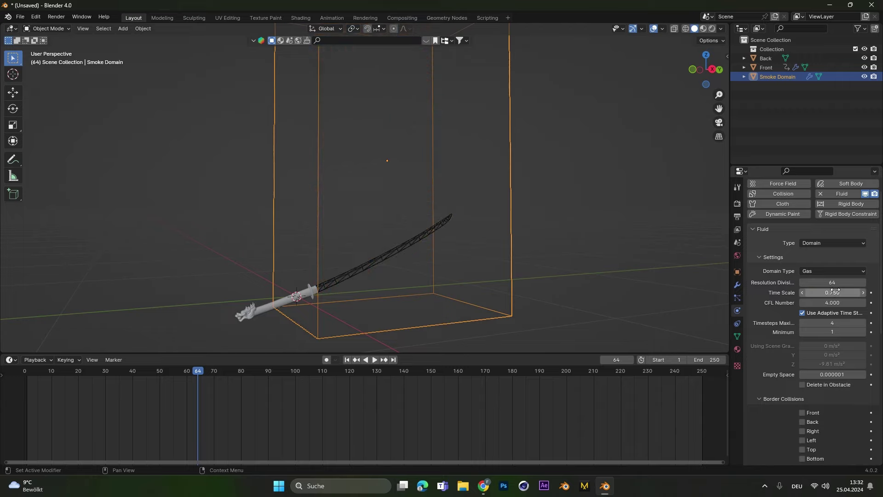
left_click(348, 360)
left_click(374, 359)
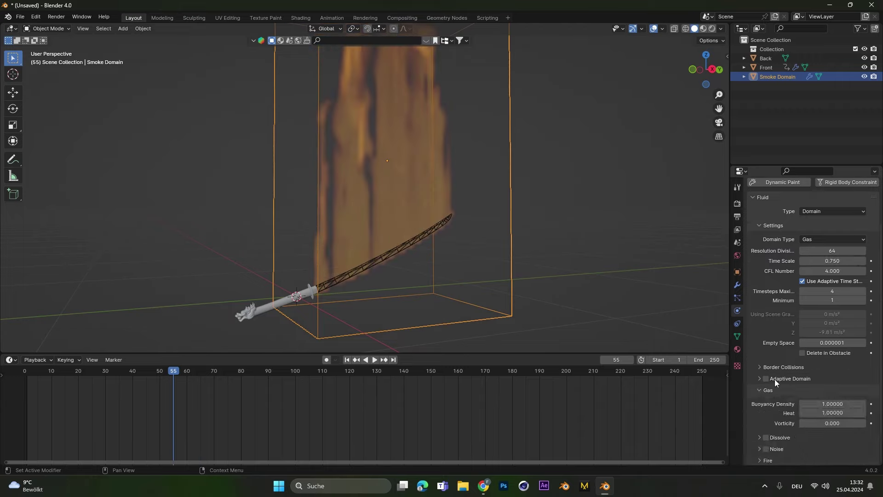
- Set the domain's gas Heat to 5 and play the simulation from the first frame
scroll(776, 383, "down", 4)
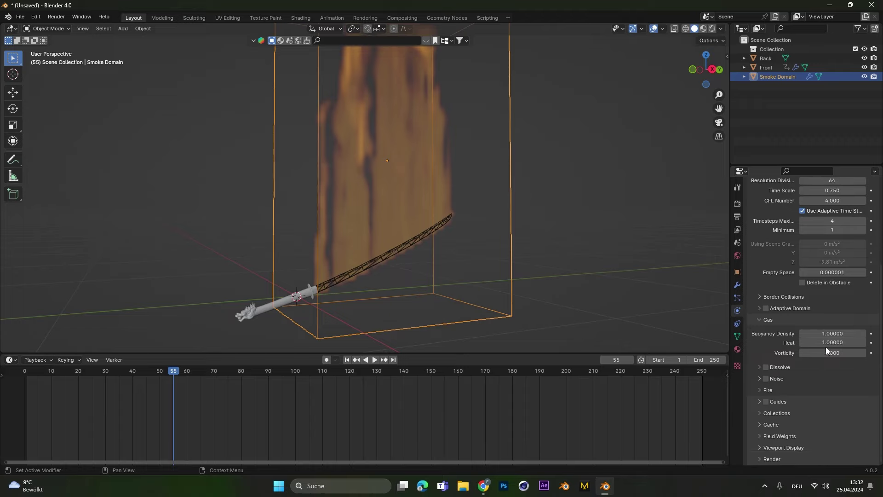
scroll(473, 228, "down", 1)
middle_click_drag(465, 229, 474, 224)
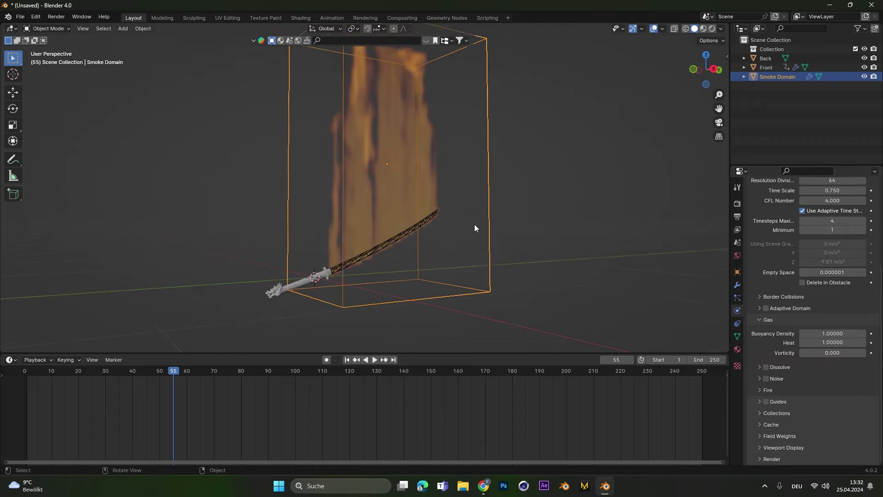
left_click(827, 343)
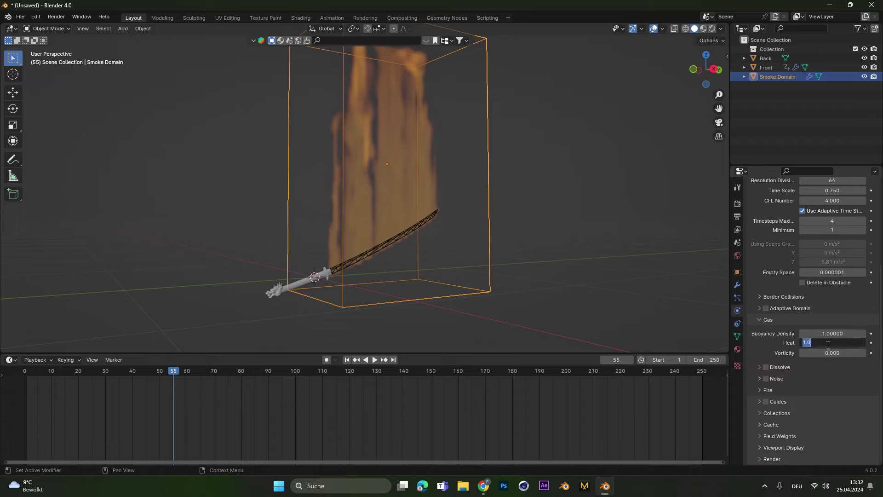
type("5")
key("Return")
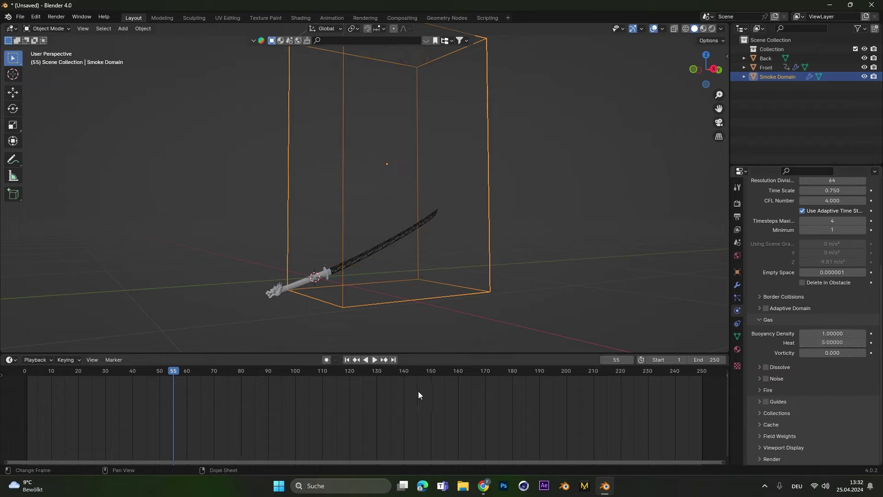
left_click(348, 360)
left_click(374, 360)
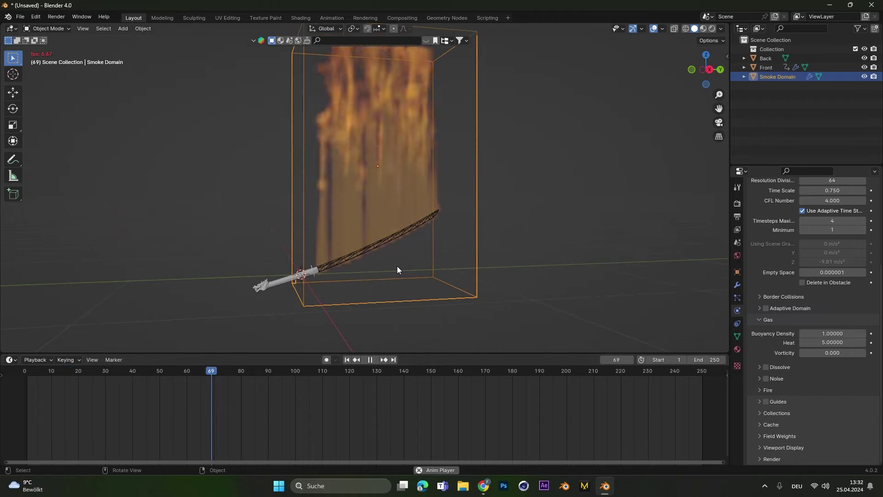
- Set the gas Heat back to 1 and play the simulation to compare the flame rise
left_click(832, 342)
type("1")
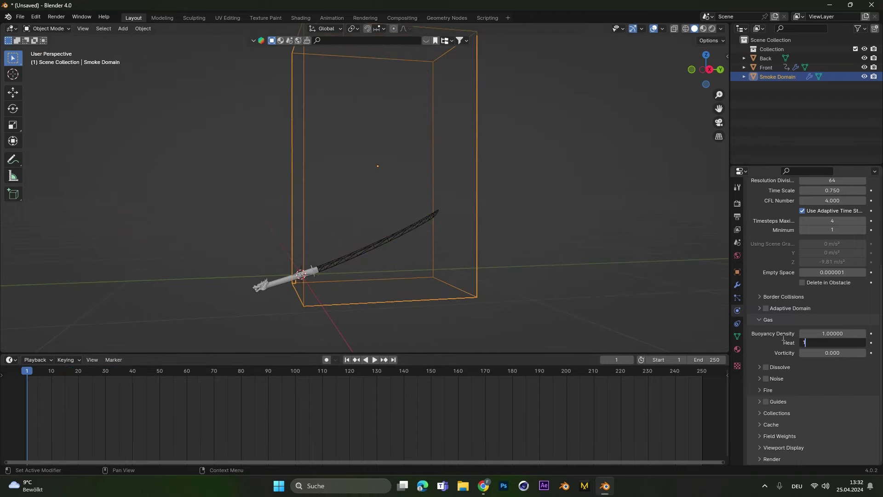
key("Return")
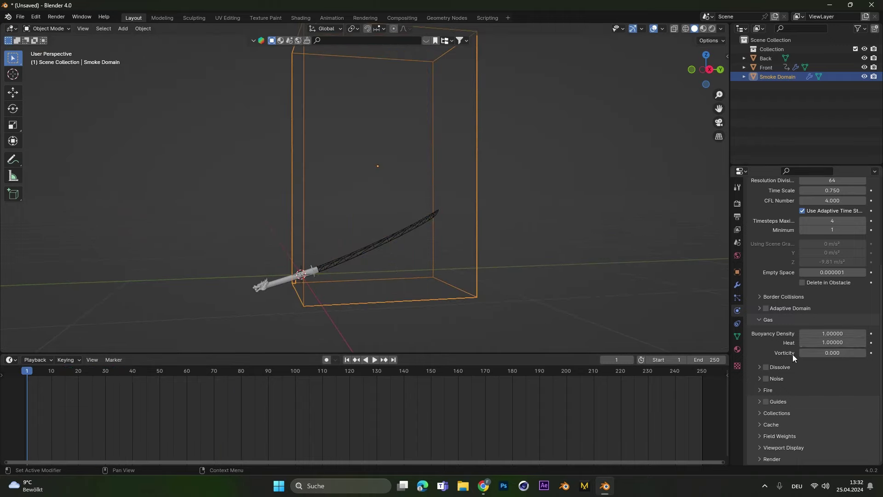
left_click(374, 359)
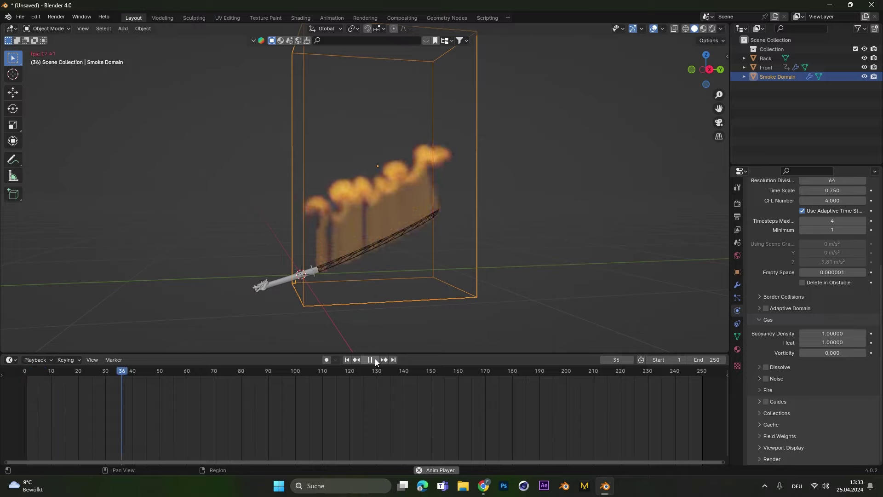
key("Escape")
- Set the gas Heat to 0.5, play the simulation to check the flames, and return to the first frame
left_click(832, 342)
key("BackSpace")
type("0.5")
key("Return")
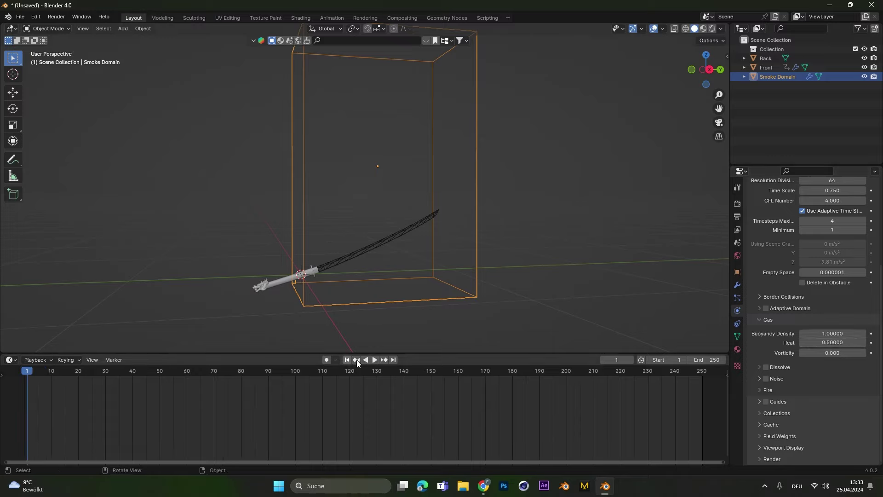
left_click(375, 359)
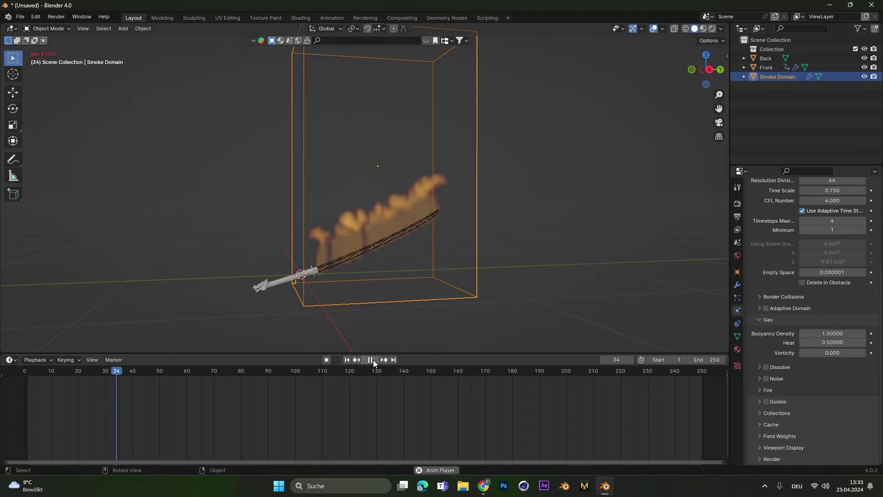
left_click(373, 359)
middle_click_drag(391, 211, 410, 203)
key("shift+Left")
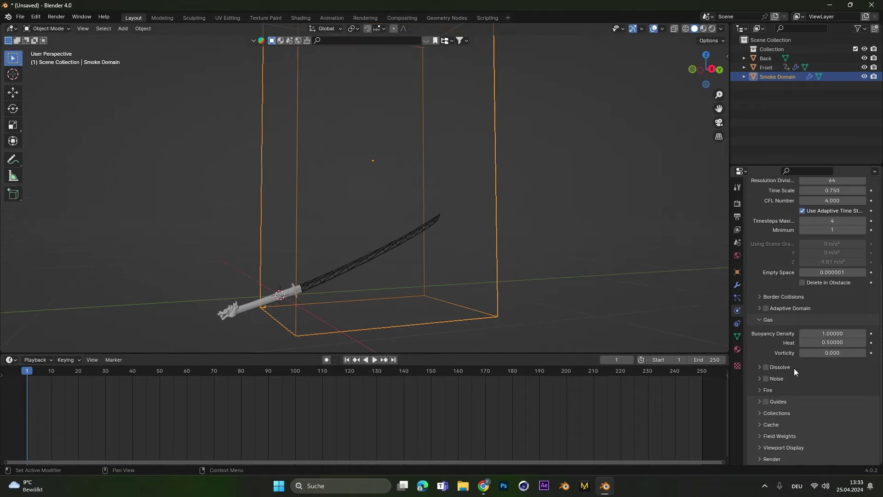
- Set the gas Vorticity to 1, play the simulation, and return to the first frame
left_click(814, 353)
type("1")
key("Return")
left_click(374, 360)
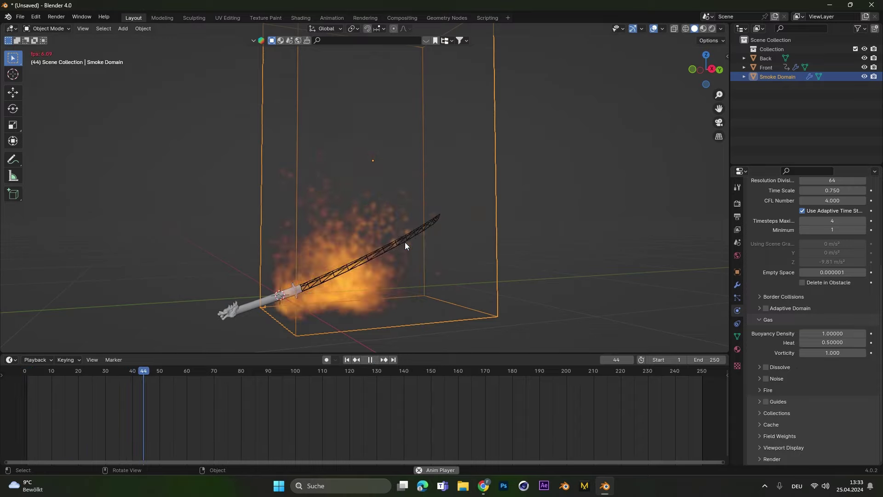
left_click(366, 360)
left_click(348, 360)
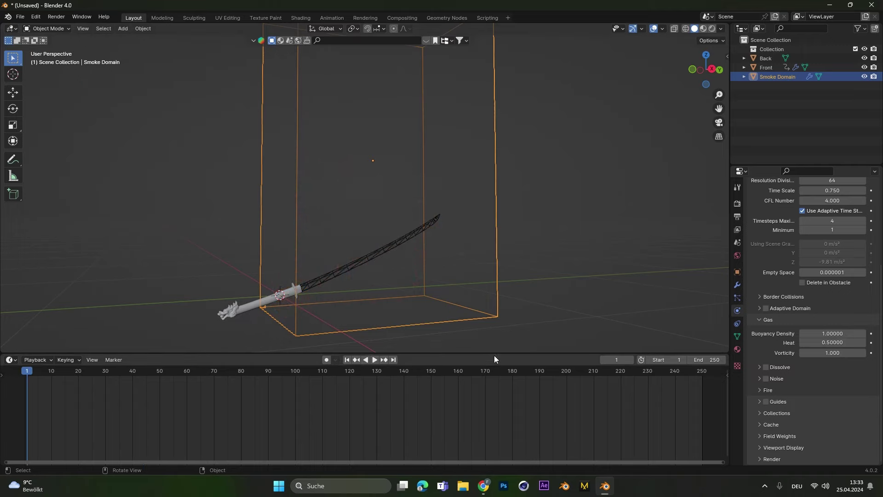
- Set the gas Vorticity to 0.1 and play the simulation to check the turbulence of the flames
left_click(823, 355)
type("0.1")
key("Return")
left_click(376, 360)
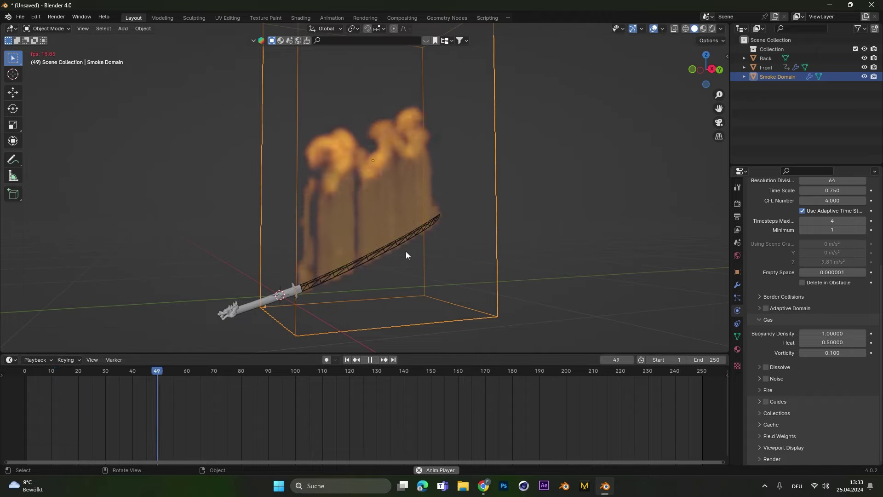
left_click(371, 359)
- Set the gas Vorticity to 0.2 and replay the simulation from the first frame, examining the flames from several angles
left_click(852, 353)
type("0.2")
key("Return")
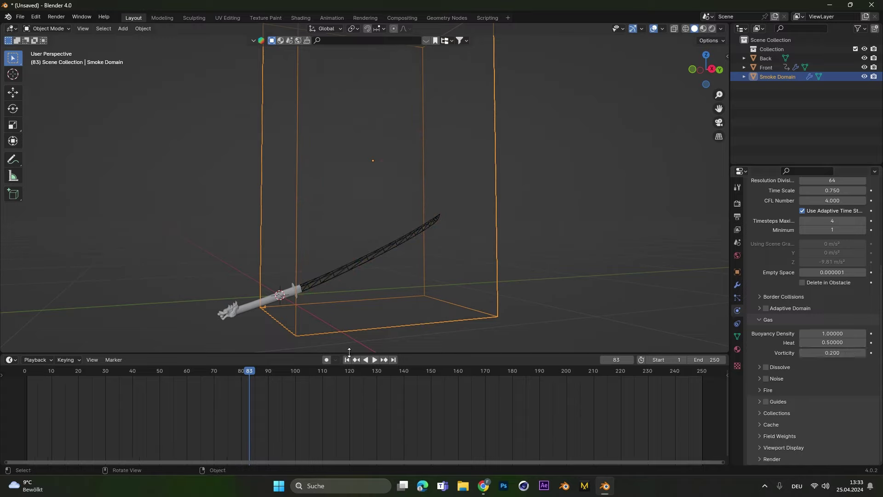
left_click(347, 360)
left_click(374, 359)
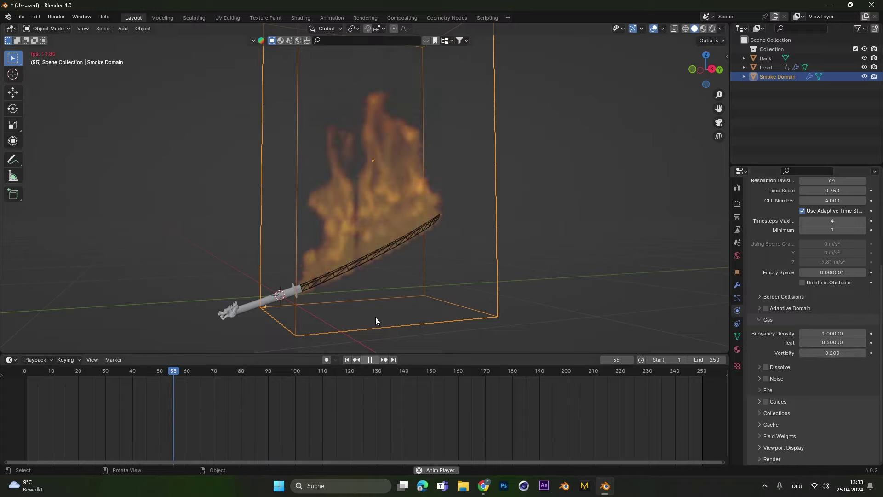
middle_click_drag(378, 292, 405, 201)
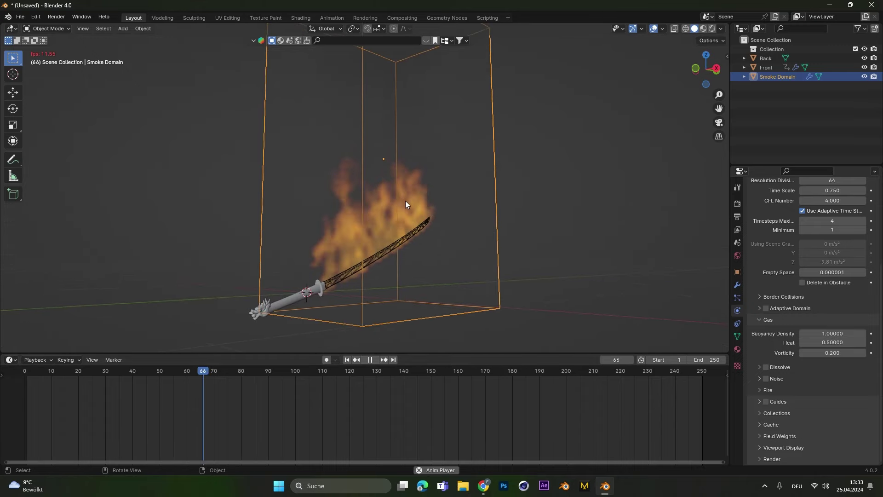
left_click(374, 358)
middle_click_drag(381, 276, 405, 232)
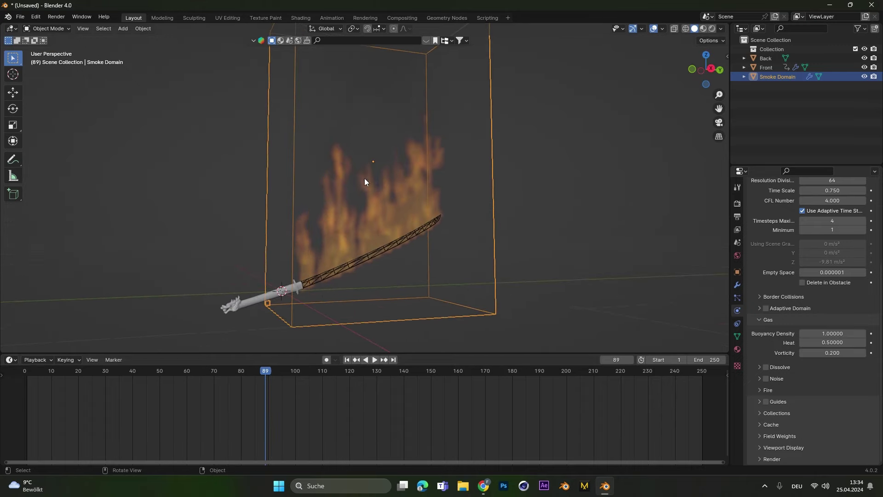
- Set the gas Heat to 1 and play the simulation, stopping at frame 64
left_click(814, 343)
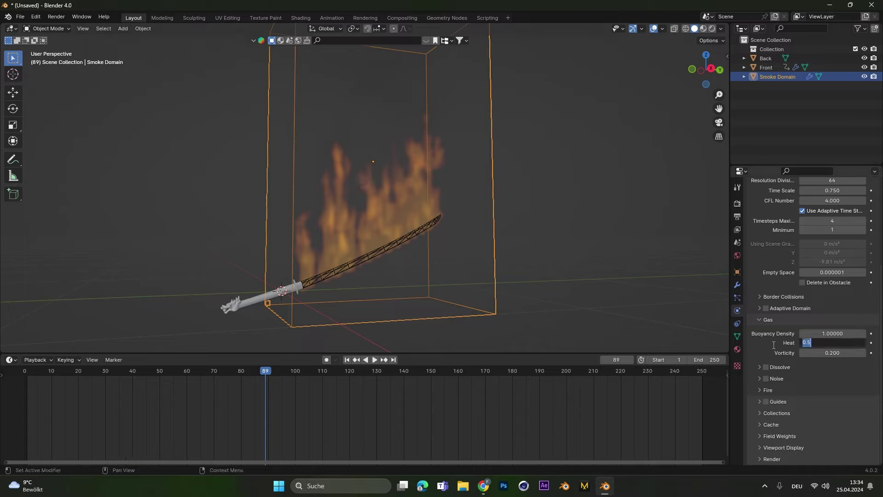
type("1")
key("Return")
left_click(375, 360)
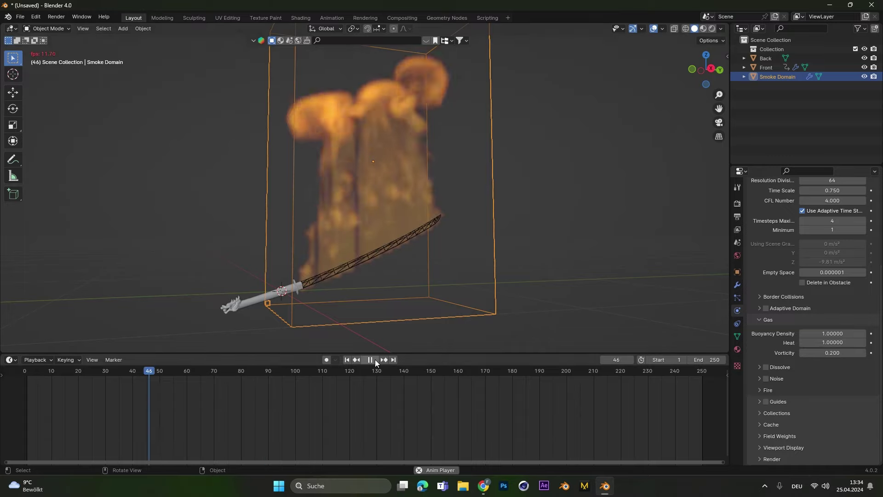
left_click(374, 359)
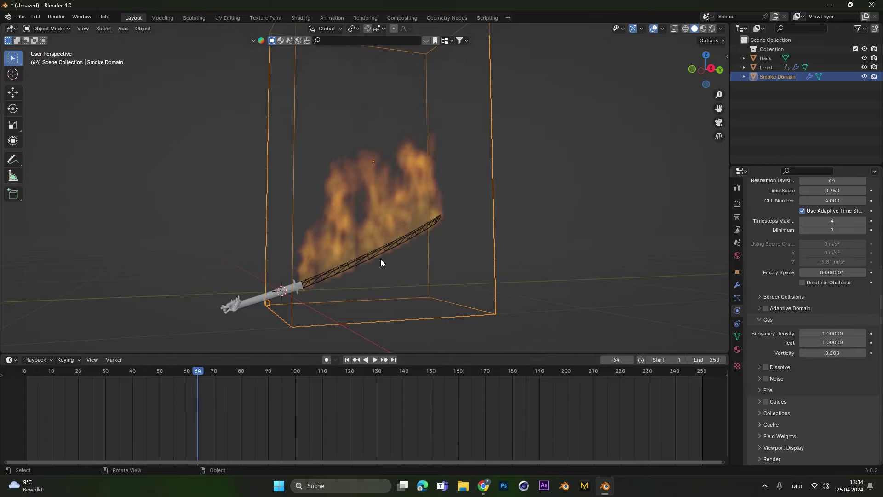
middle_click_drag(380, 263, 387, 264)
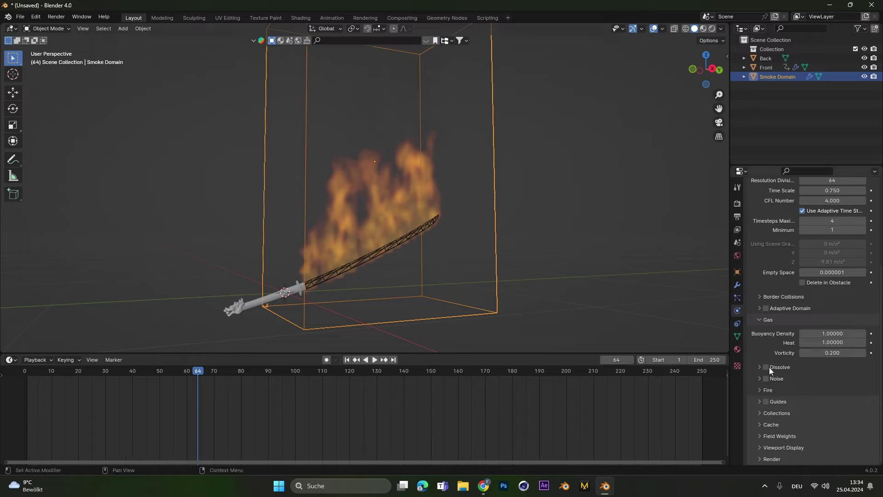
- Expand the domain's Dissolve settings and split the 3D viewport into two side-by-side views
left_click(761, 365)
scroll(784, 363, "down", 1)
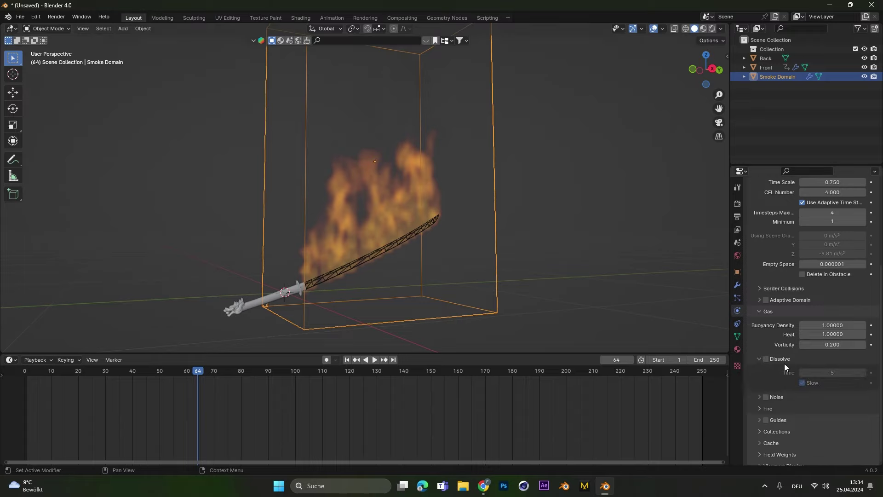
middle_click_drag(455, 239, 447, 242)
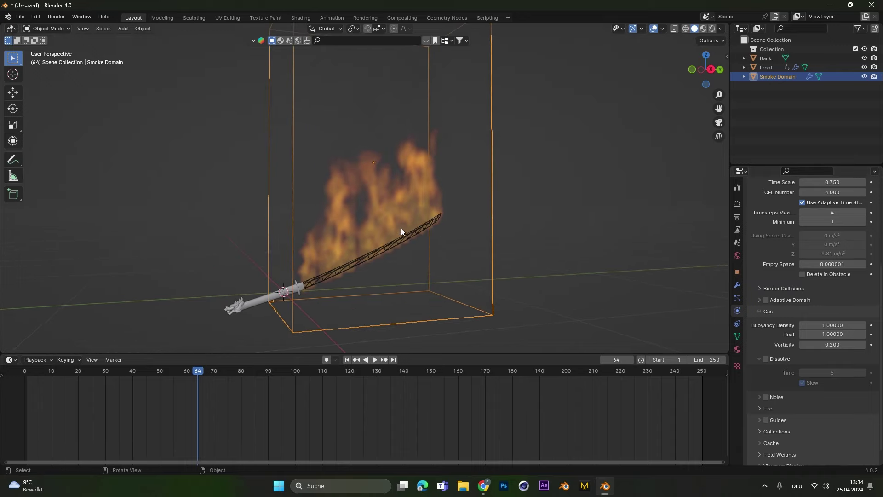
middle_click_drag(401, 227, 384, 140)
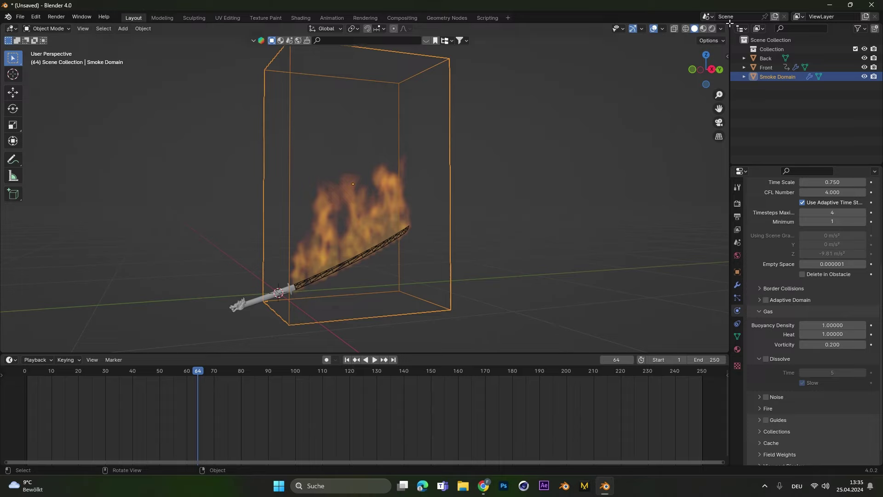
left_click_drag(730, 23, 325, 42)
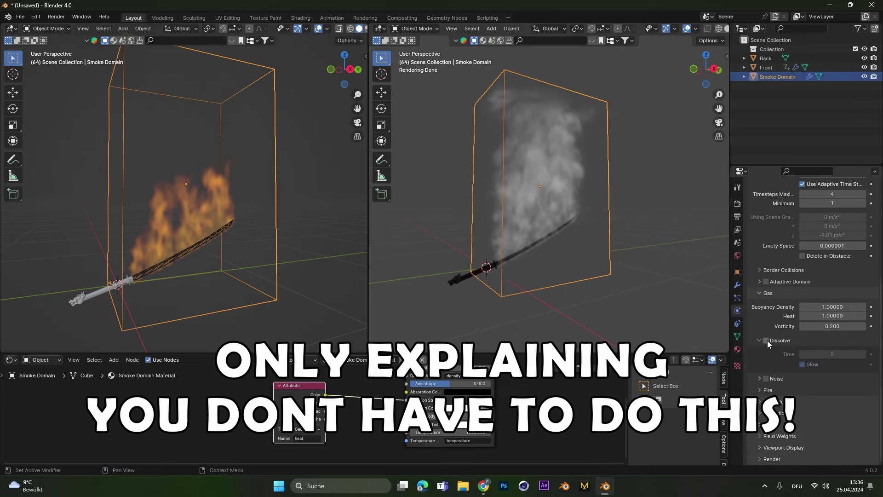
- Enable Dissolve for the domain's gas and switch the lower editor to the Timeline
left_click(767, 340)
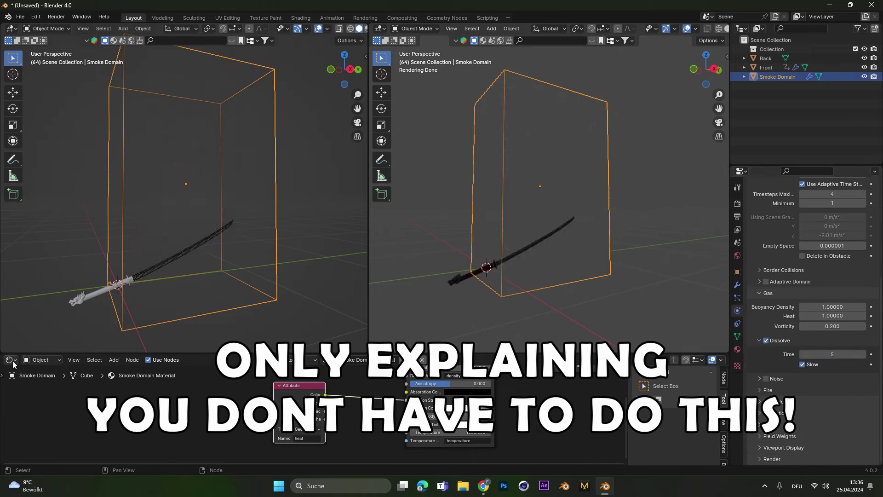
left_click(11, 360)
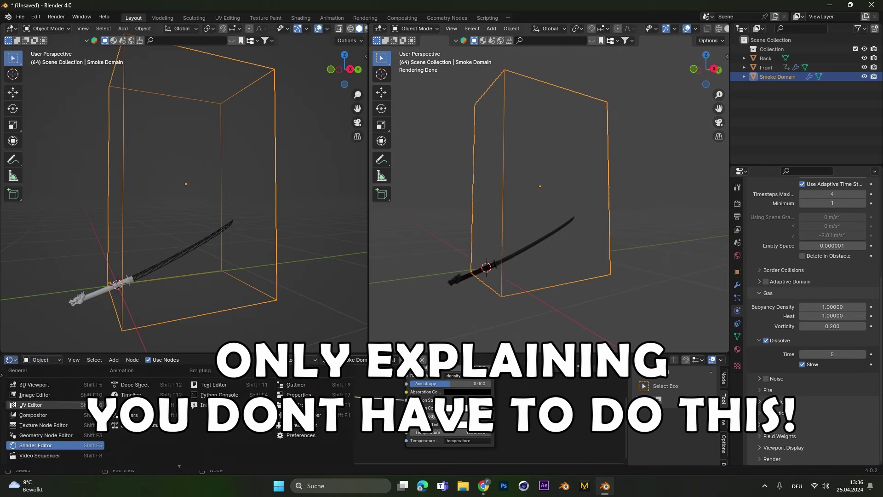
left_click(131, 395)
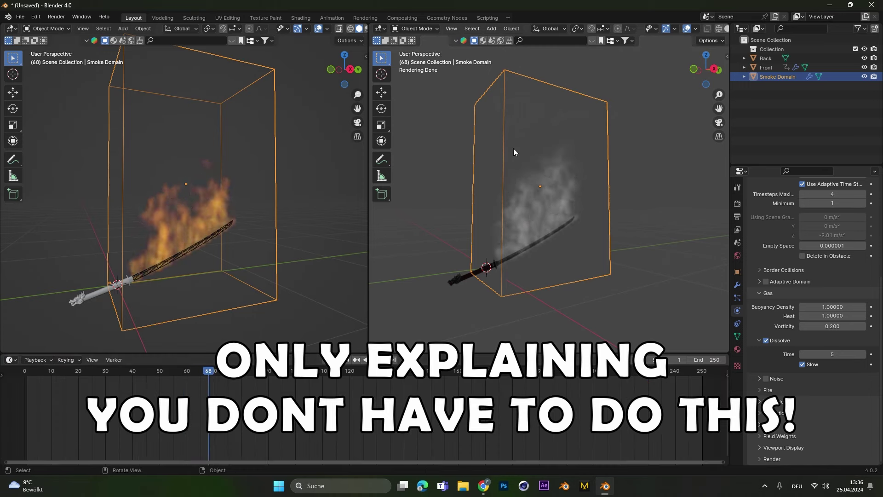
- Play the simulation and compare the dissolving smoke in the solid and rendered views
middle_click_drag(545, 157, 551, 181)
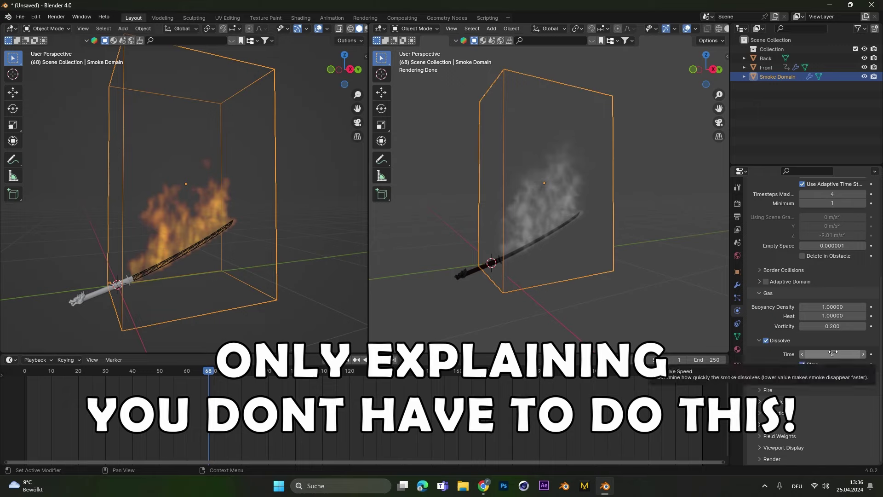
left_click(832, 353)
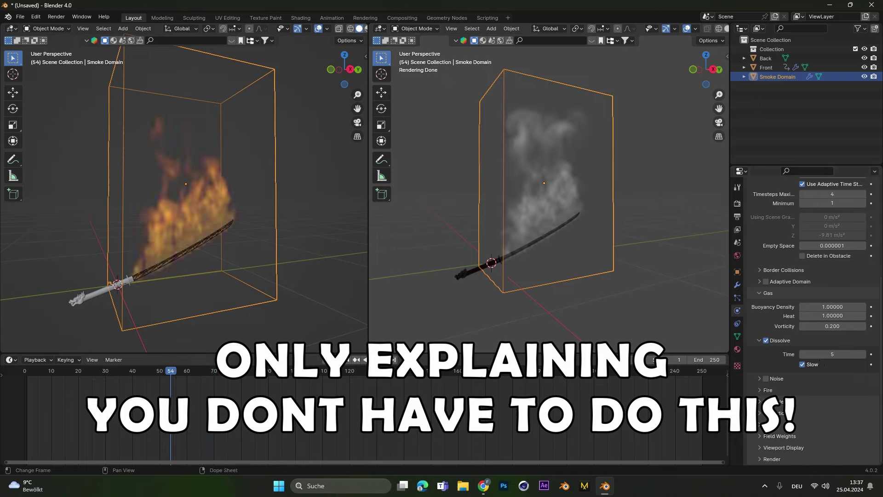
key("space")
key("space")
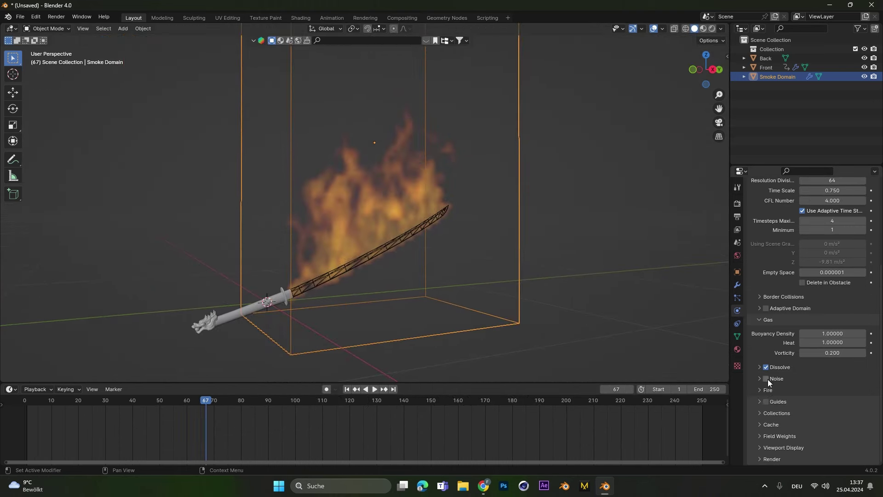
- Enable Noise for the smoke domain and play the simulation to frame 56, examining the added flame detail
left_click(766, 378)
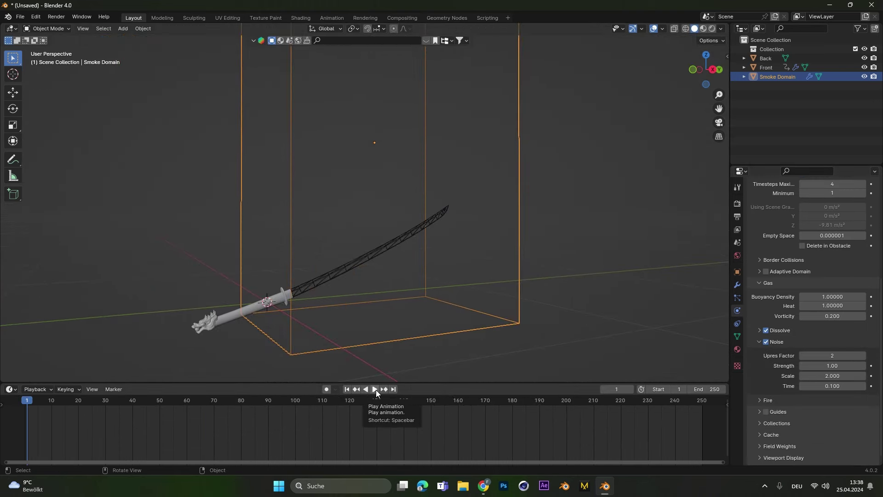
left_click(377, 391)
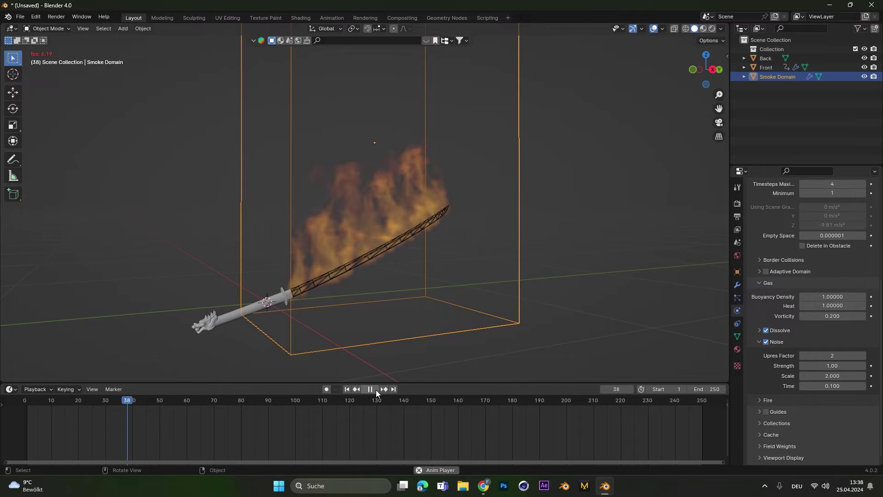
left_click(370, 389)
scroll(374, 250, "up", 3)
scroll(341, 225, "up", 1)
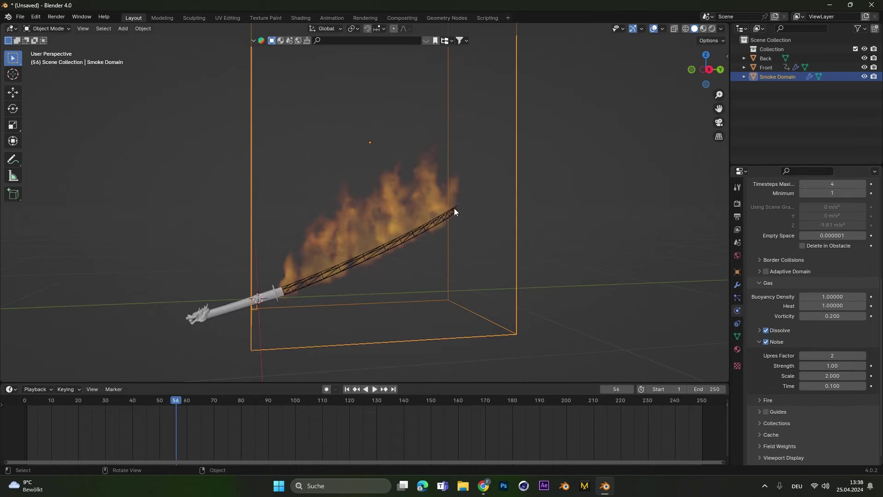
middle_click_drag(454, 208, 405, 220)
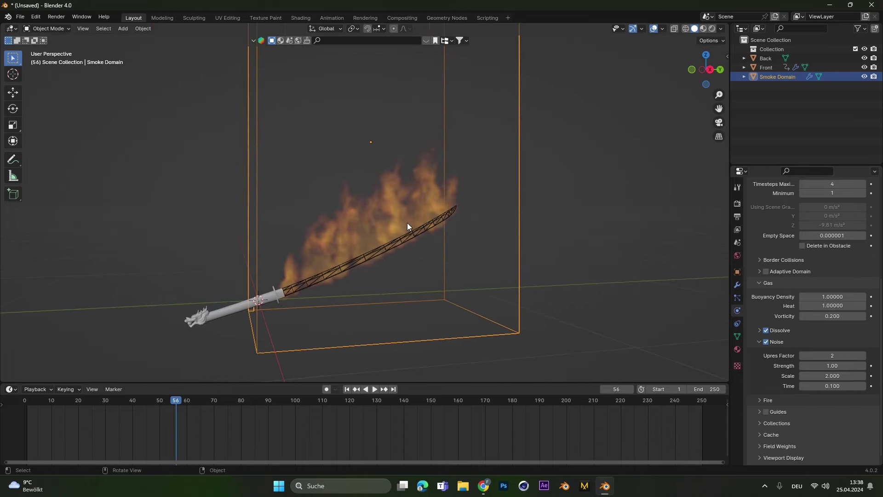
- Set the gas Heat to 2 and replay the simulation from the first frame, stopping at frame 63
left_click(832, 305)
type("2")
key("Return")
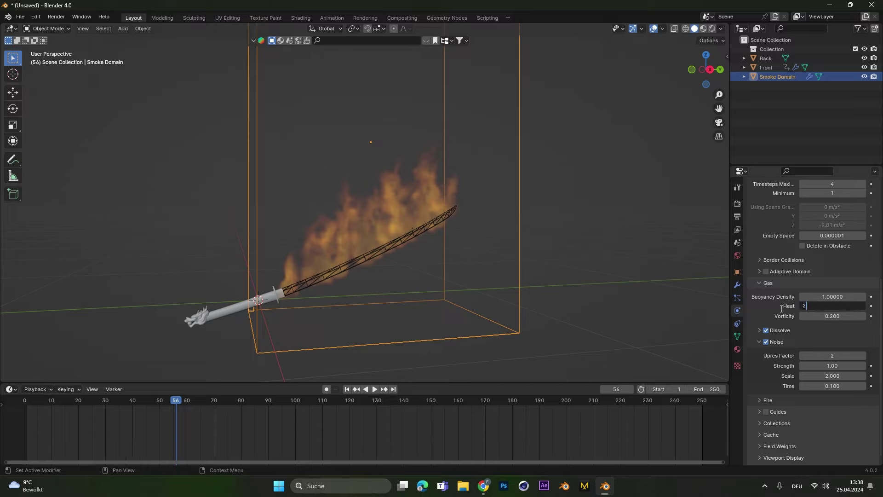
left_click(347, 388)
left_click(374, 390)
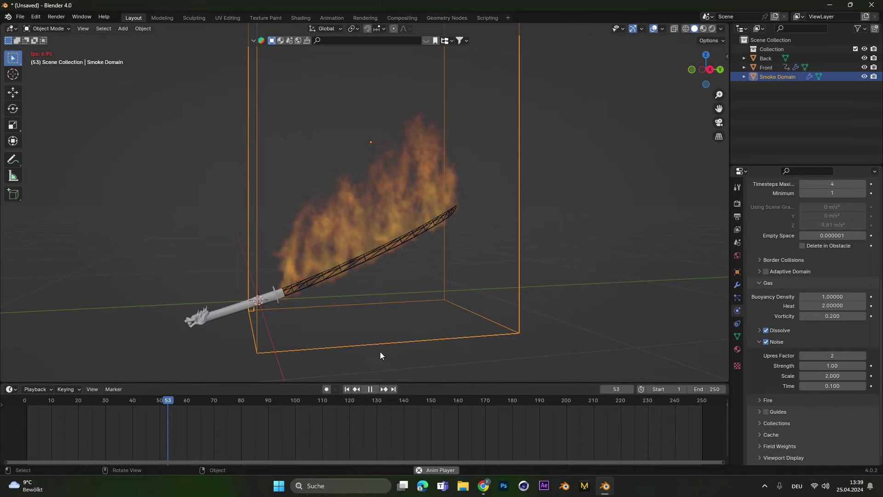
left_click(371, 389)
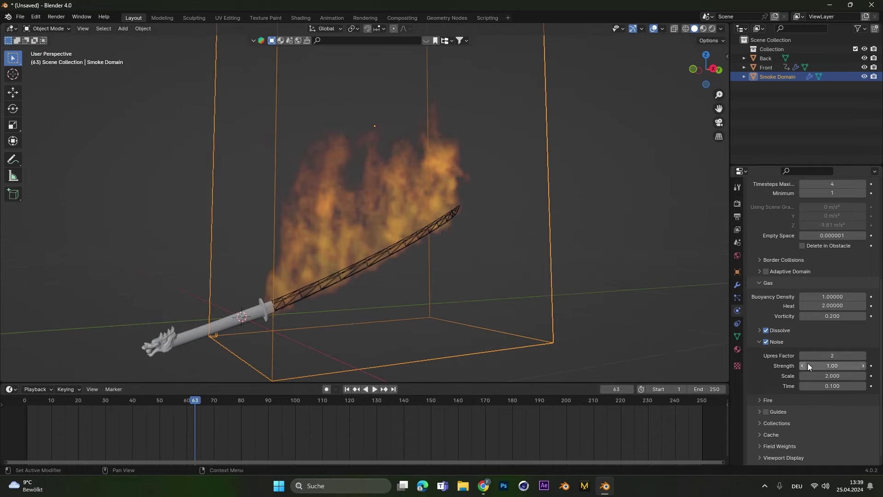
- Set the noise Strength to 0.5, collapse the Noise settings and replay the simulation, stopping at frame 51
left_click(841, 366)
type("0.5")
key("Return")
left_click(759, 341)
left_click(375, 389)
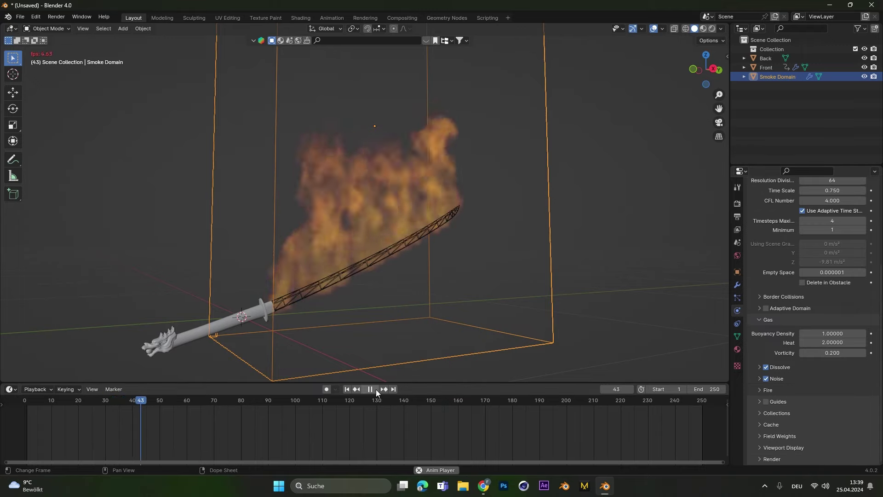
left_click(376, 389)
- Expand the domain's Fire settings, review the reaction speed and temperature options, and collapse them again
scroll(780, 410, "up", 1)
left_click(768, 408)
scroll(772, 410, "down", 3)
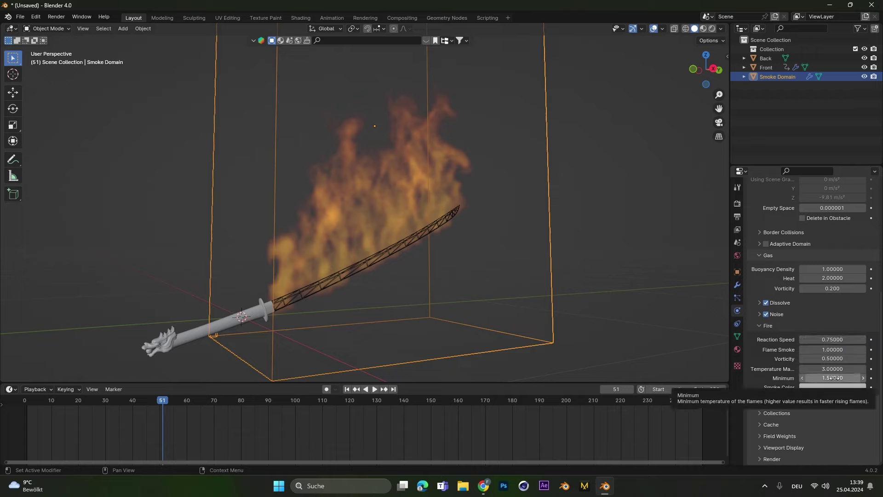
left_click(765, 326)
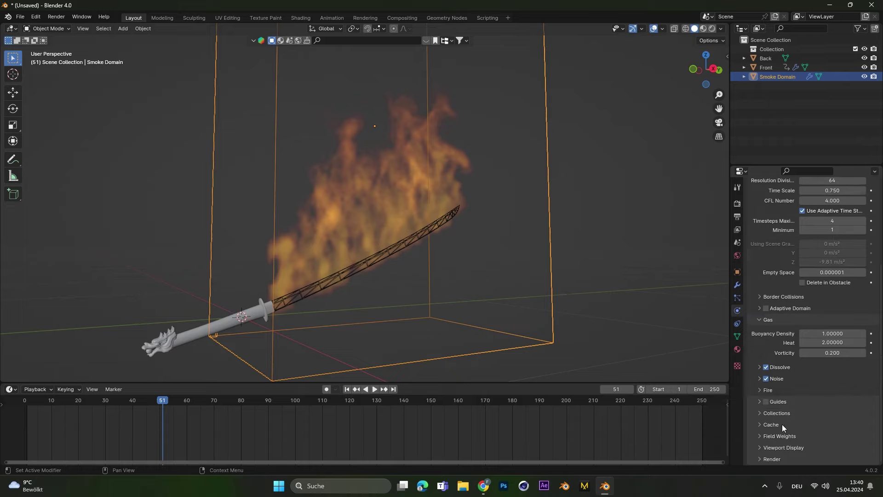
- Expand the domain's Cache settings and set the cache end frame to 120
left_click(775, 426)
scroll(776, 426, "down", 5)
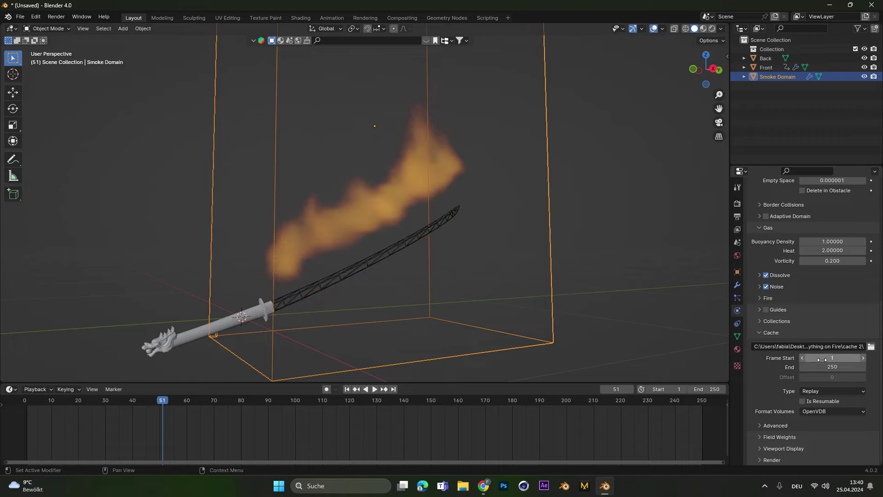
left_click(835, 368)
type("120")
key("Return")
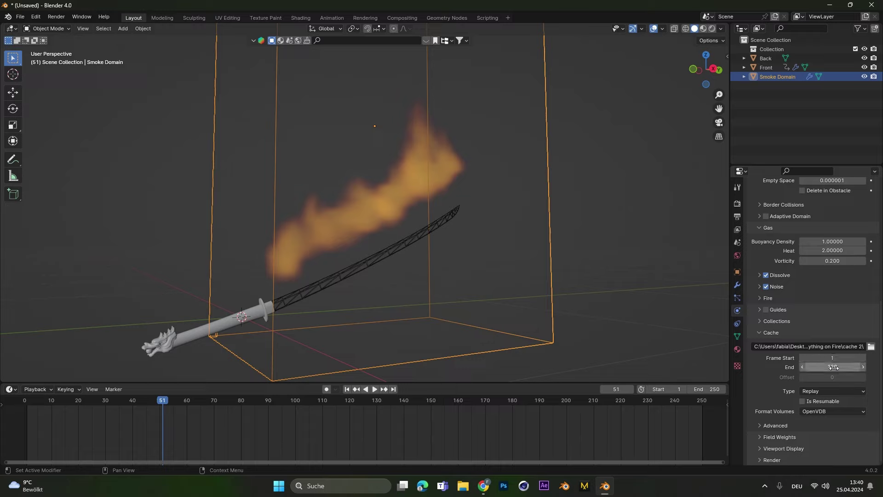
- Set the smoke domain's Resolution Divisions to 128
scroll(771, 381, "up", 8)
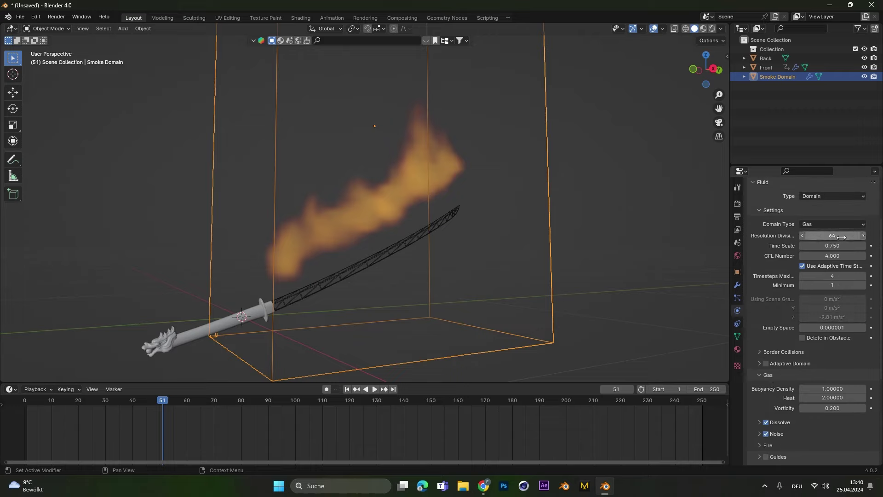
left_click(842, 236)
type("128")
key("Return")
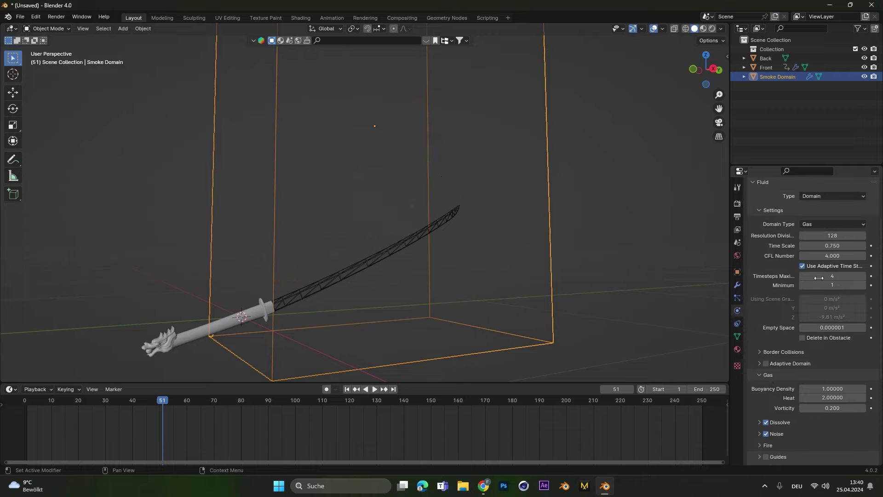
- Set the cache Type to All and bake the whole fluid simulation
scroll(782, 298, "down", 2)
scroll(780, 300, "down", 5)
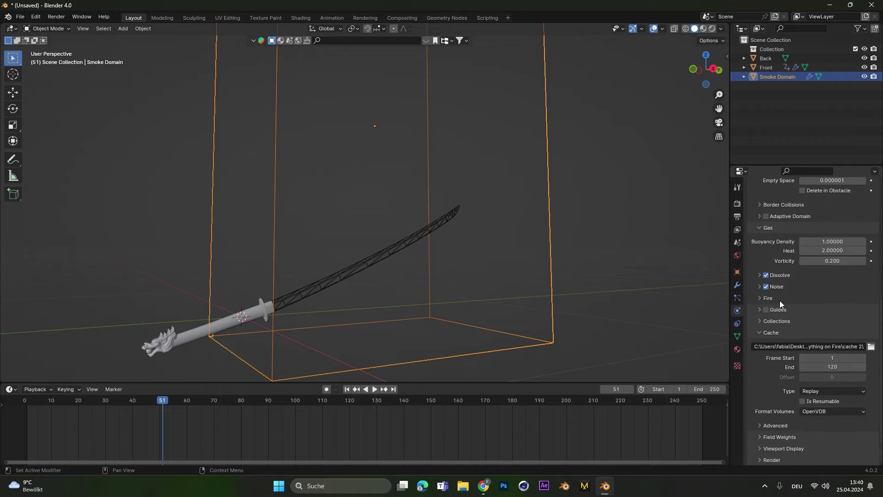
scroll(779, 301, "down", 1)
left_click(824, 391)
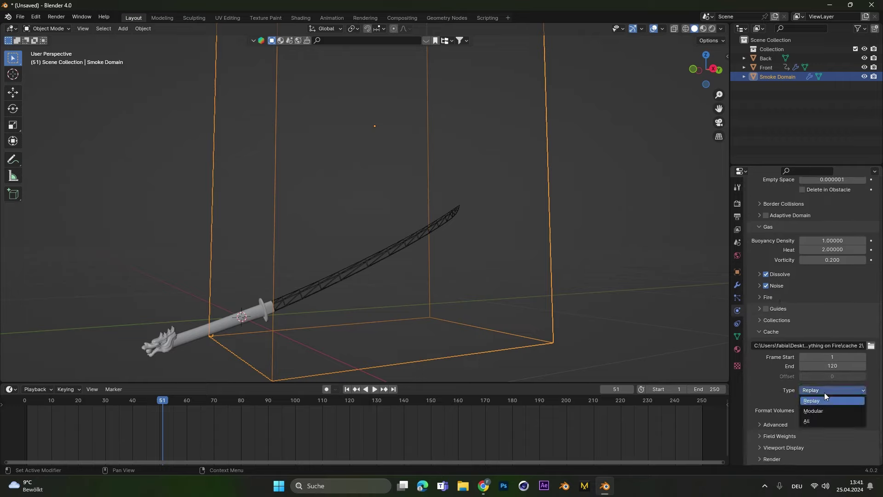
left_click(837, 421)
left_click(809, 427)
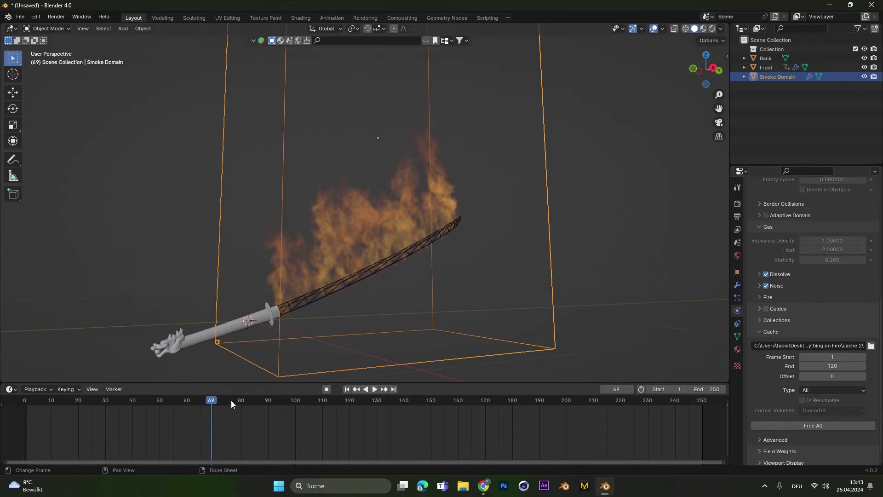
- Go to frame 76 of the baked simulation and switch the viewport to rendered shading
left_click(231, 401)
mouse_move(383, 247)
middle_mouse_down()
mouse_move(370, 249)
mouse_move(380, 247)
middle_mouse_up()
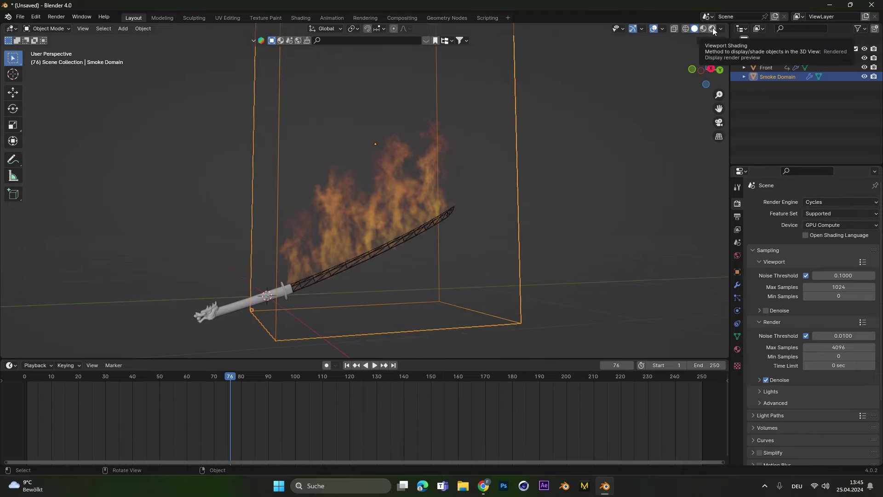
left_click(713, 28)
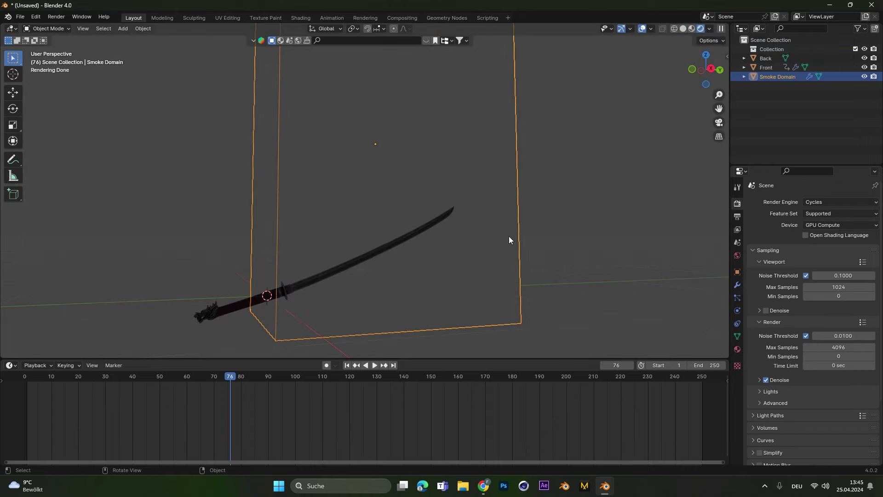
- Enlarge the lower editor and switch it to the Shader Editor, showing the Smoke Domain Material nodes
left_click_drag(76, 360, 50, 319)
left_click(18, 326)
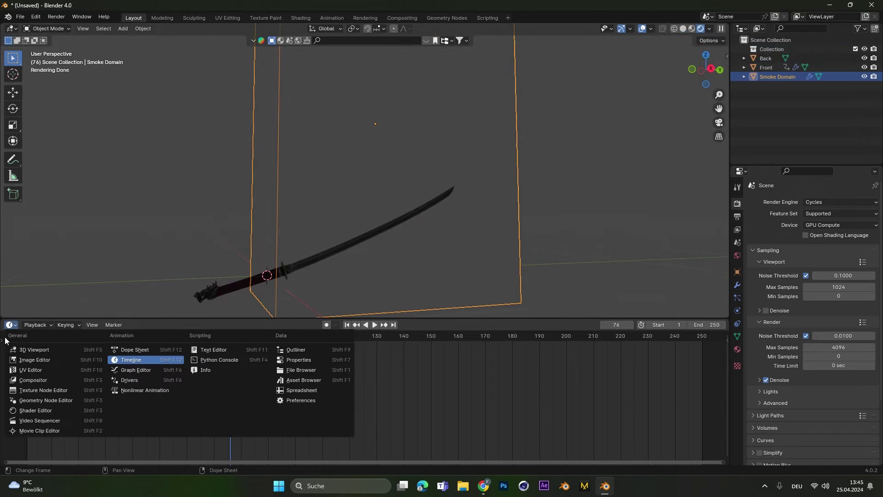
left_click(40, 411)
scroll(300, 409, "up", 2)
mouse_move(300, 409)
middle_mouse_down()
mouse_move(294, 402)
mouse_move(303, 401)
middle_mouse_up()
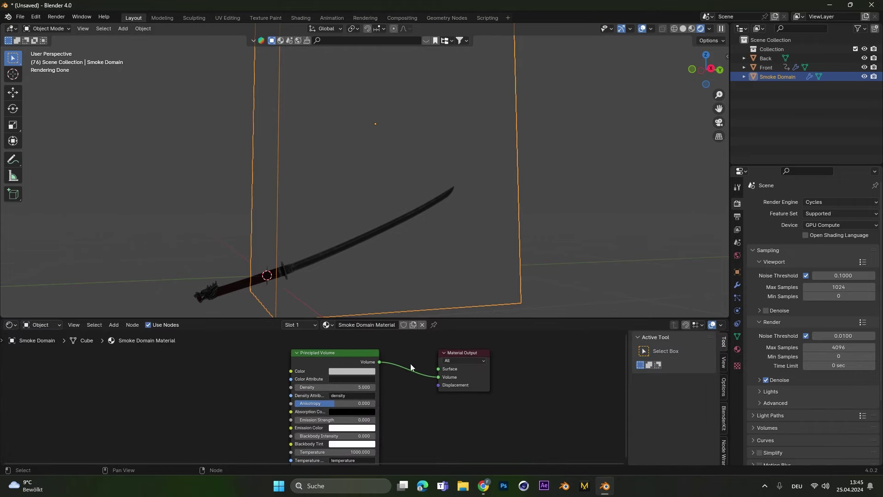
- Add an Attribute node to the Smoke Domain Material and connect its Color output to the Principled Volume's Emission Strength
middle_click_drag(422, 379, 492, 373)
scroll(492, 372, "down", 1)
left_click(565, 235)
left_click(276, 152)
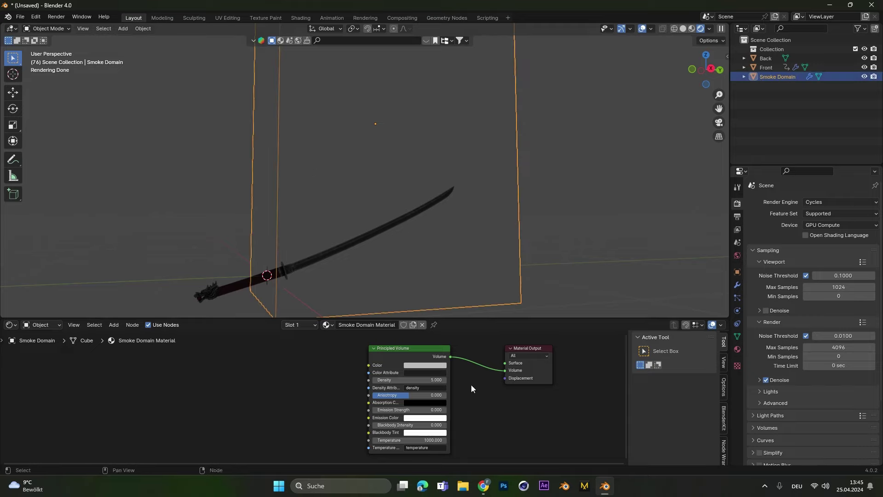
scroll(469, 387, "up", 1)
middle_click_drag(468, 384, 491, 384)
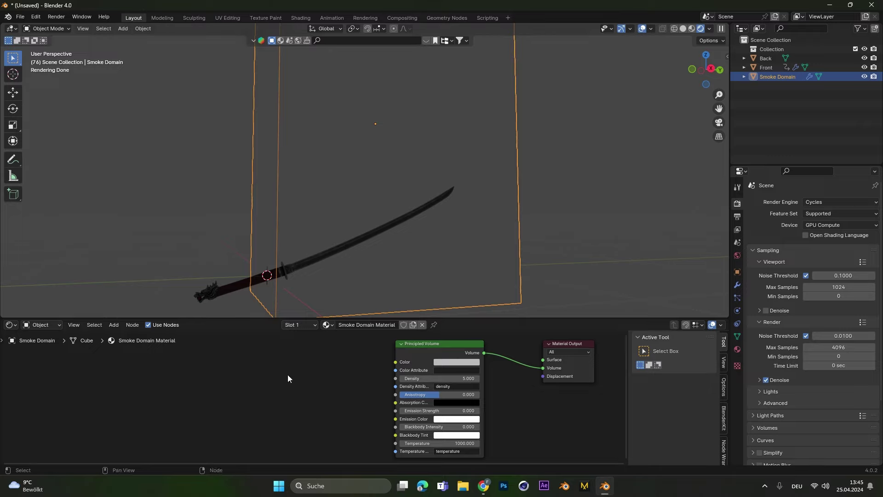
key("shift+a")
left_click(274, 360)
type("a")
key("Return")
left_click(272, 363)
left_click_drag(272, 364, 398, 393)
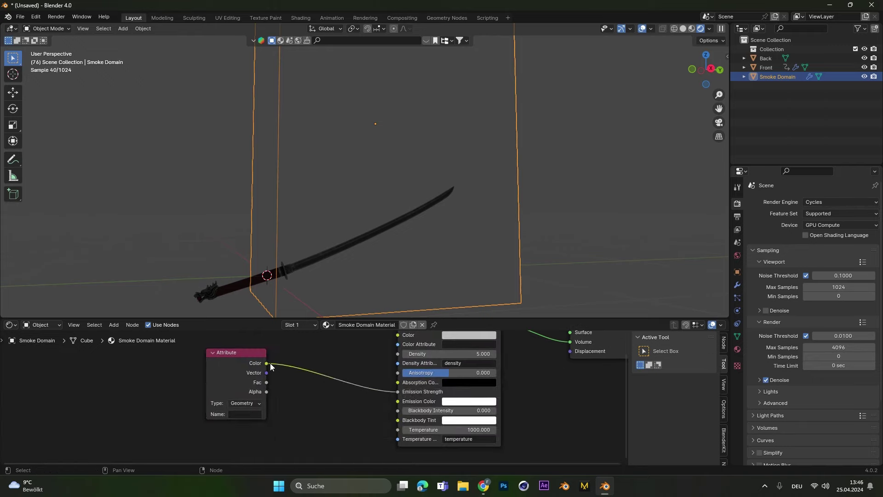
- Set the Attribute node's name to "heat"
scroll(258, 360, "up", 1)
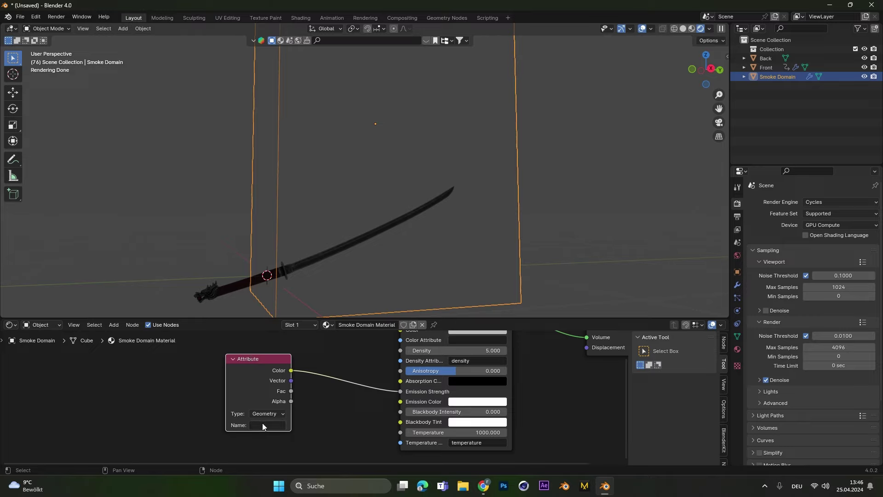
type("heat")
key("Return")
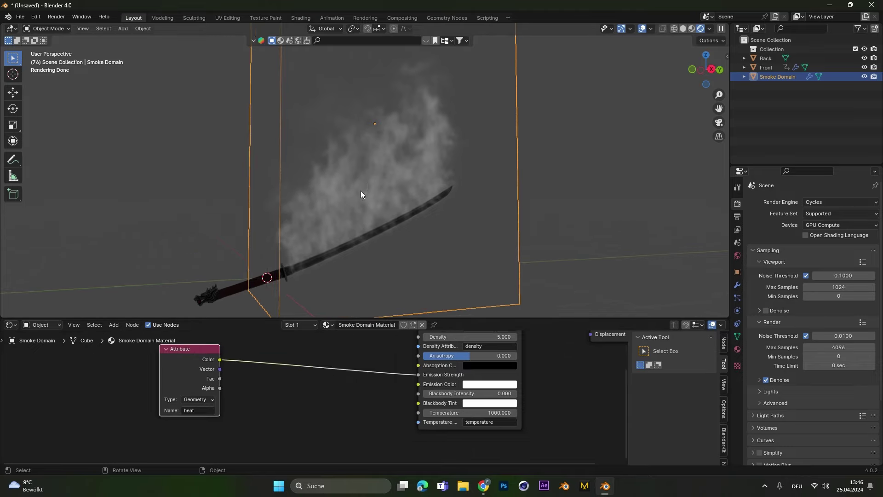
- Add a Color Ramp node between the Attribute and Principled Volume nodes without inserting it into the existing link
middle_click_drag(260, 381, 266, 372)
key("shift+a")
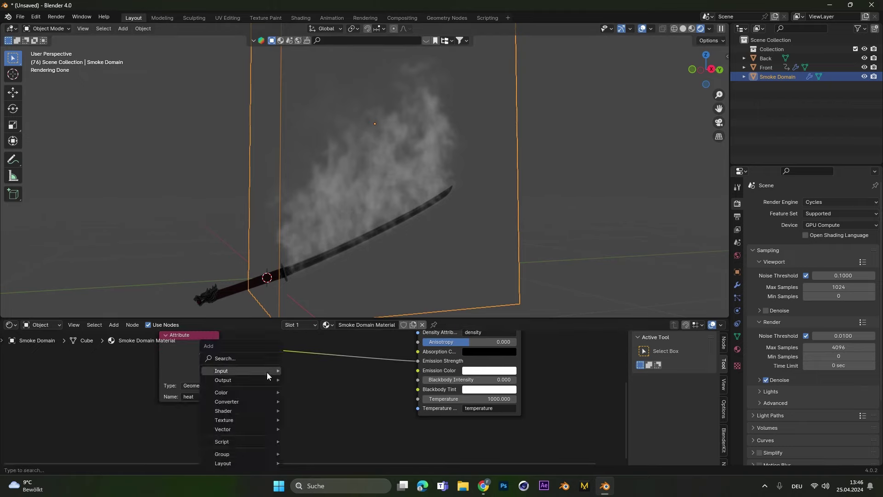
left_click(258, 360)
type("c")
left_click(288, 372)
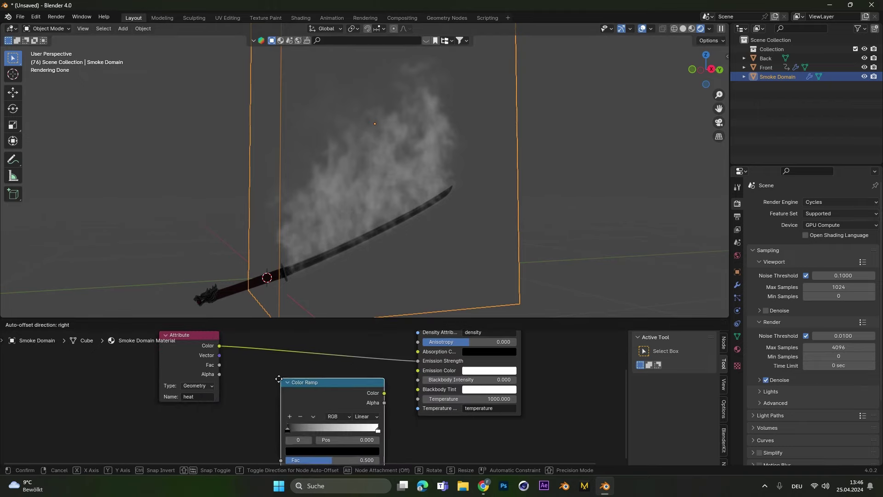
left_click(271, 364)
- Connect the Attribute's Color output to the Color Ramp's Fac and the ramp's Color to the Principled Volume's Emission Color
scroll(250, 364, "down", 1)
left_click_drag(213, 347, 272, 439)
left_click_drag(367, 377, 408, 361)
scroll(263, 400, "up", 2)
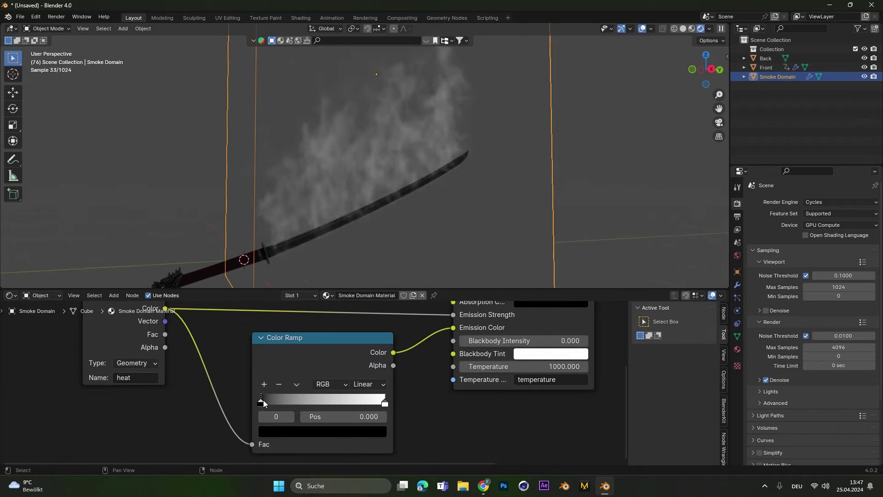
- Color the Color Ramp's first stop a saturated red-orange
left_click(294, 431)
left_click(270, 344)
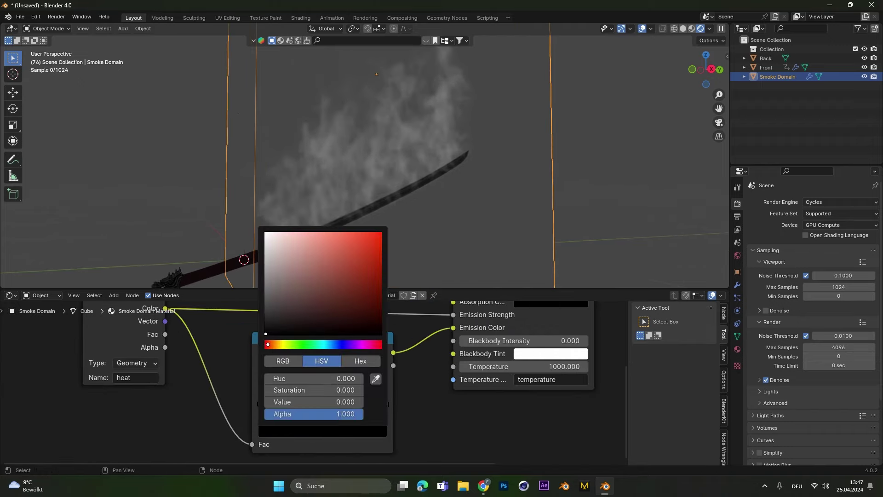
left_click(364, 249)
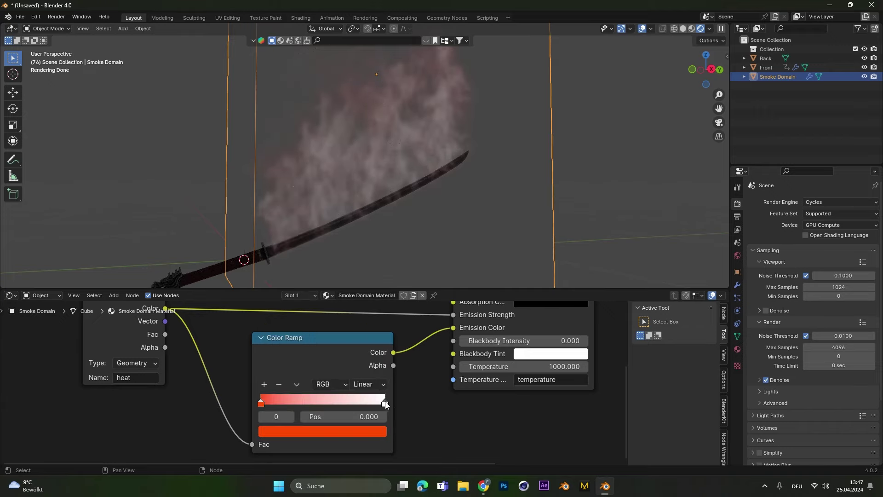
- Color the Color Ramp's last stop a light orange
left_click(385, 402)
left_click(348, 435)
left_click(275, 344)
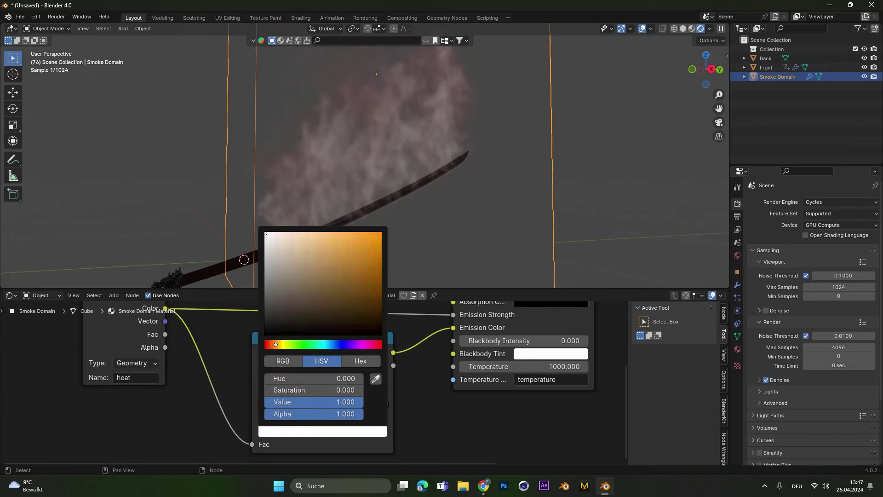
left_click(324, 240)
left_click_drag(323, 239, 343, 237)
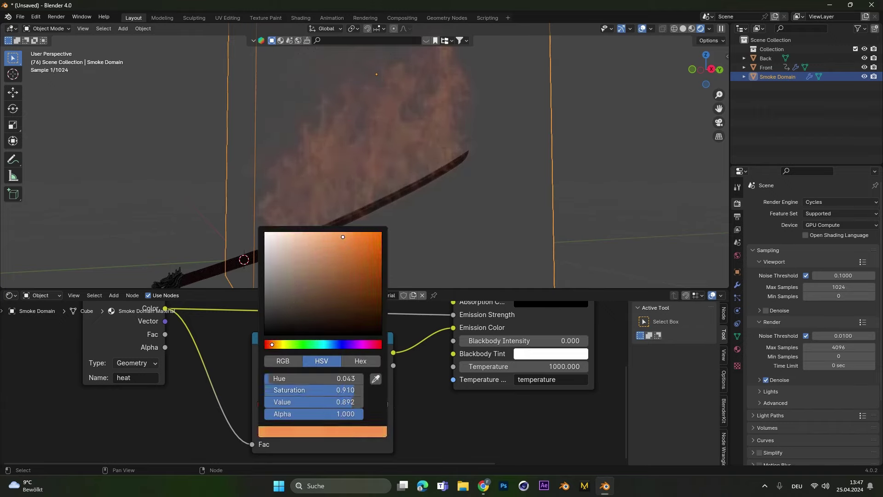
- Move the Principled Volume and Material Output nodes farther from the Color Ramp to make room between them
scroll(437, 398, "down", 4)
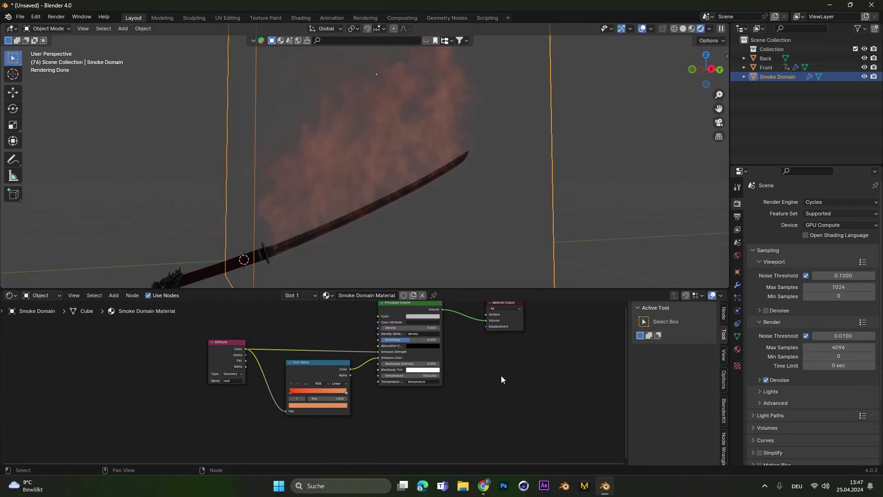
left_click_drag(543, 367, 422, 310)
key("g")
left_click(452, 312)
left_click(362, 325)
- Insert a Math node into the link between the Attribute's Color output and the Principled Volume's Emission Strength
scroll(319, 382, "up", 2)
middle_click_drag(365, 198, 371, 198)
scroll(346, 355, "up", 1)
middle_click_drag(369, 330, 356, 351)
key("shift+a")
type("math")
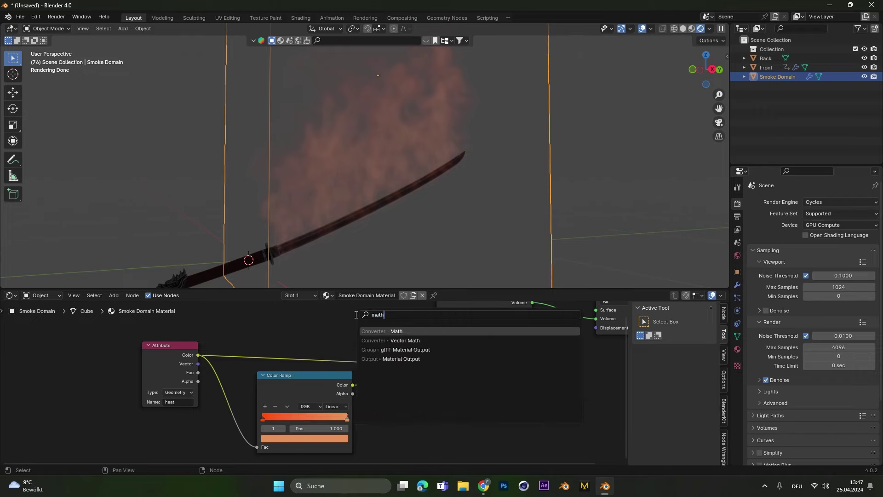
key("Return")
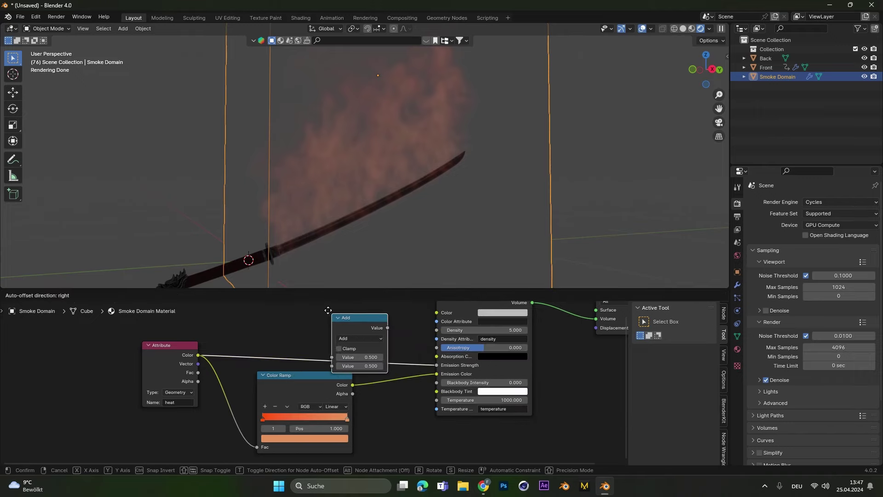
left_click(316, 344)
left_click_drag(332, 349, 318, 337)
- Set the Math node's operation to Multiply and its value to 22.7
left_click(342, 360)
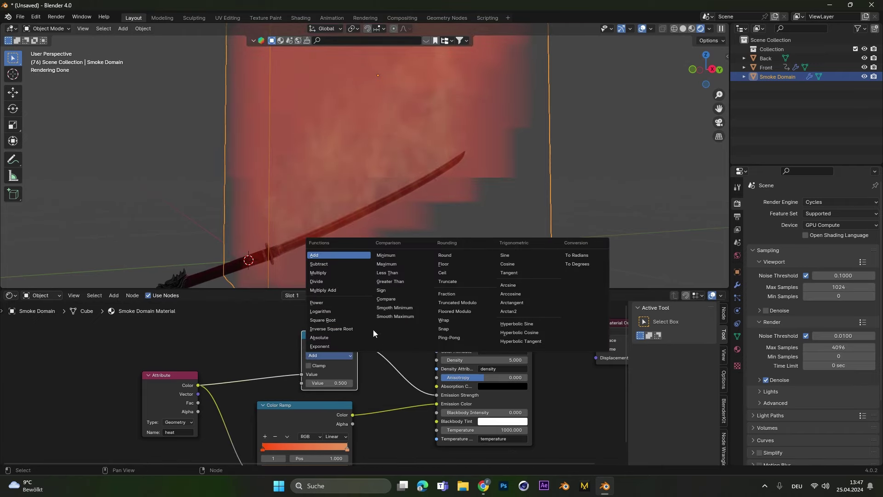
left_click(331, 282)
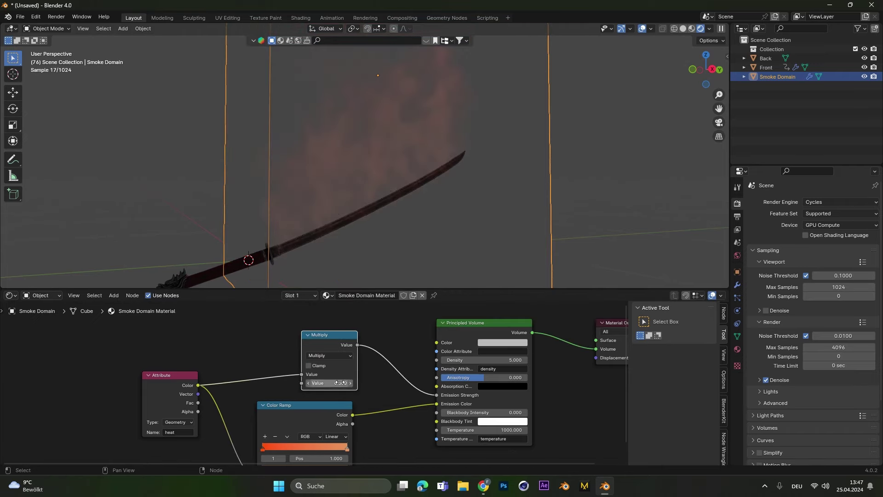
left_click_drag(329, 382, 421, 382)
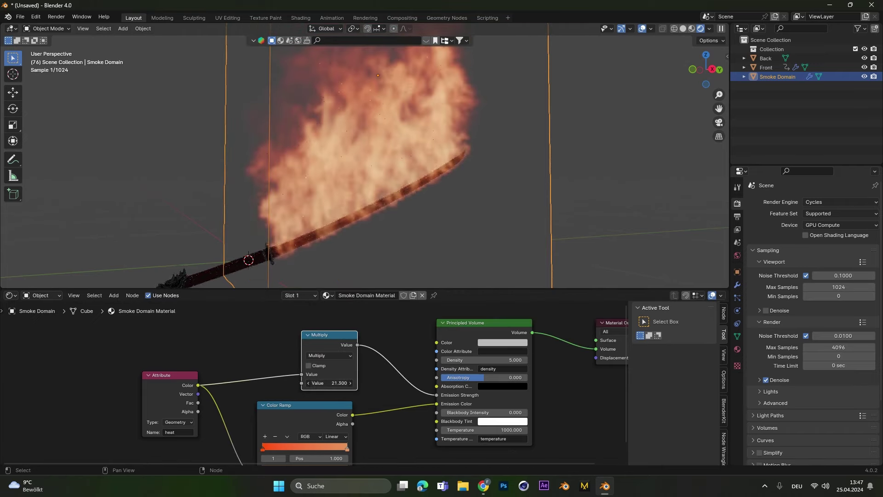
left_click_drag(357, 383, 363, 382)
- Move the red-orange and light orange stops of the Color Ramp inward from its ends
middle_click_drag(380, 255, 395, 209)
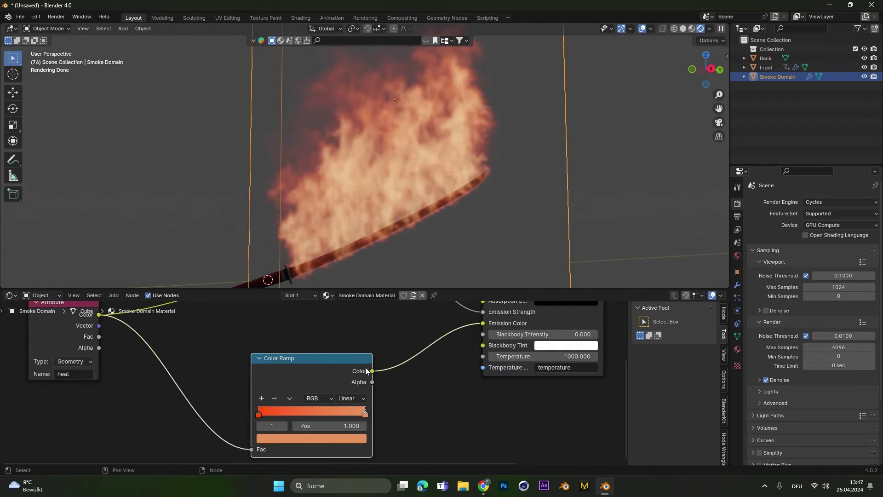
scroll(367, 371, "up", 1)
left_click_drag(256, 415, 293, 416)
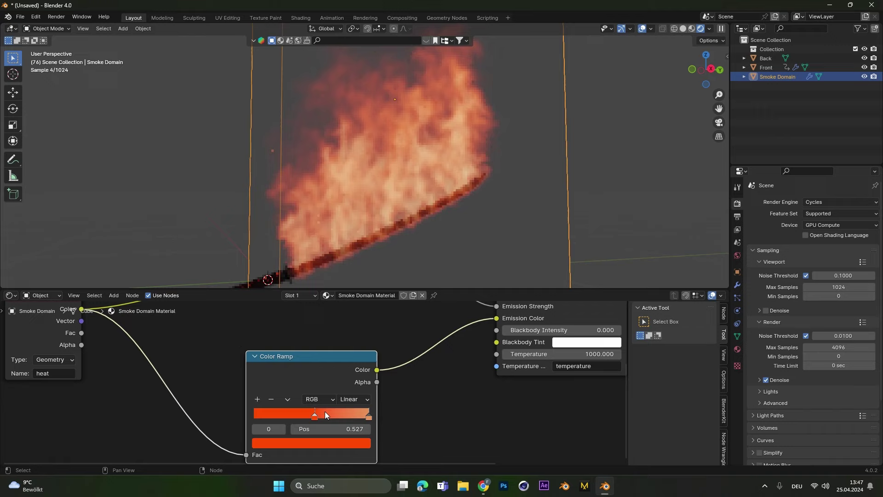
left_click_drag(368, 417, 339, 416)
- Add a dark red third stop at the end of the Color Ramp and readjust the neighboring stops
left_click_drag(285, 415, 383, 416)
left_click(257, 398)
left_click(360, 447)
left_click_drag(322, 415, 280, 416)
- Move the Color Ramp's dark red stop closer to the light orange stop
middle_click_drag(409, 244, 407, 192)
scroll(418, 238, "up", 1)
scroll(409, 195, "up", 2)
left_click_drag(373, 418, 363, 421)
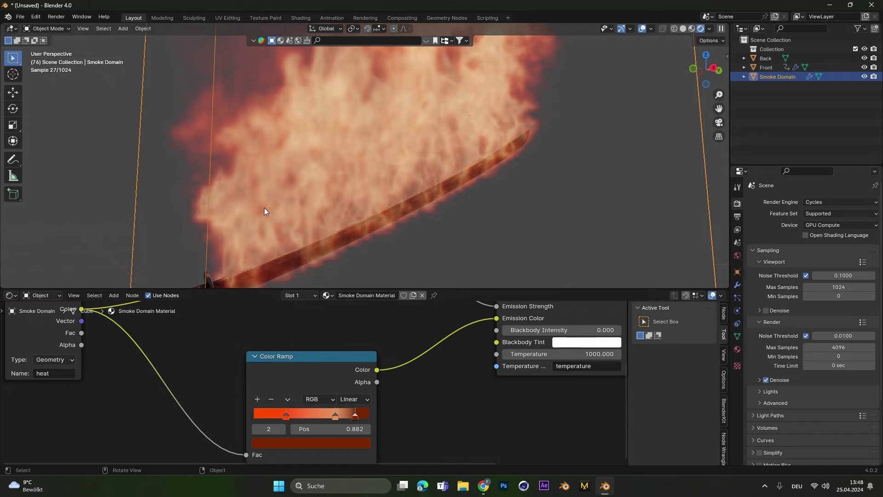
middle_click_drag(280, 256, 399, 199)
left_click_drag(355, 417, 327, 416)
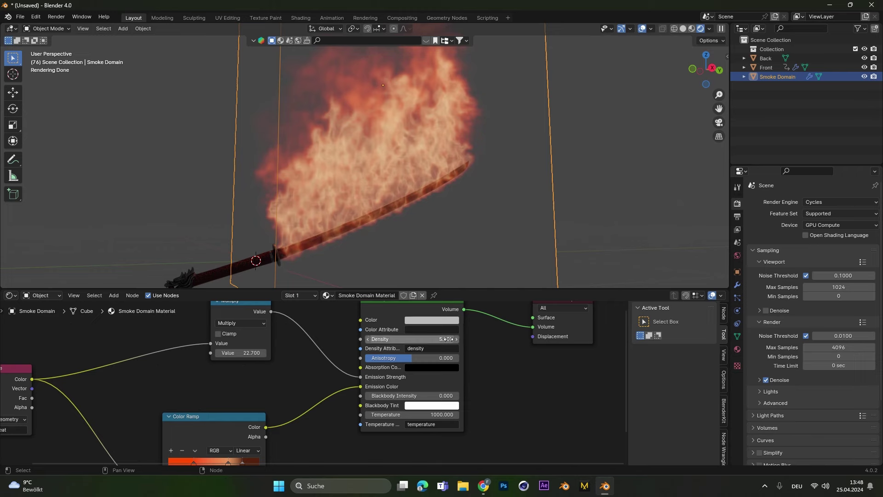
- Try a Principled Volume density of 15.3, then lower the density again
scroll(449, 339, "up", 2)
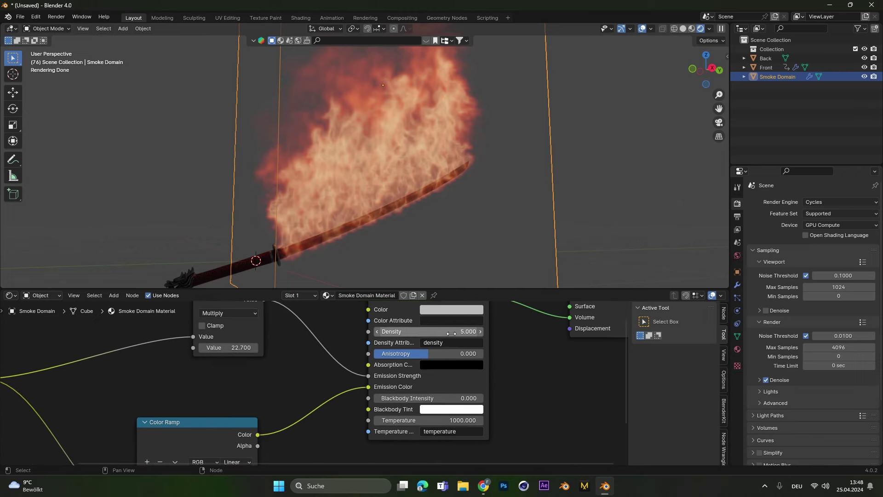
left_click_drag(454, 332, 442, 330)
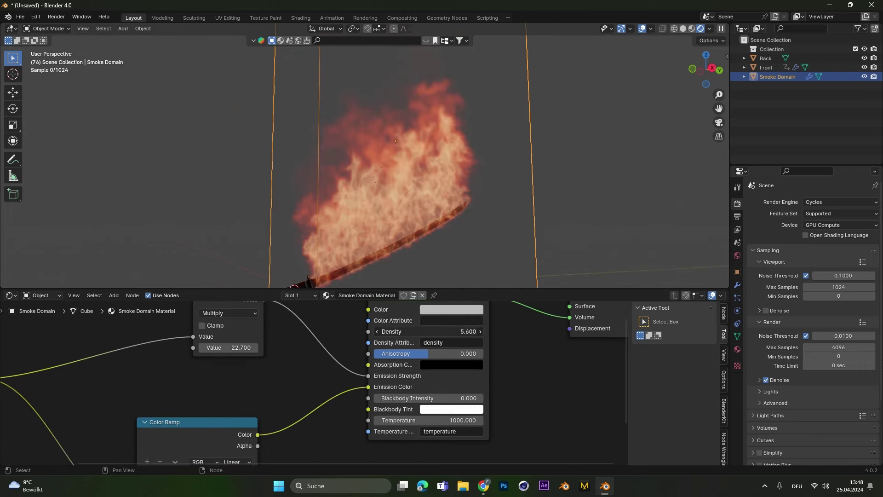
type("15.3")
key("Return")
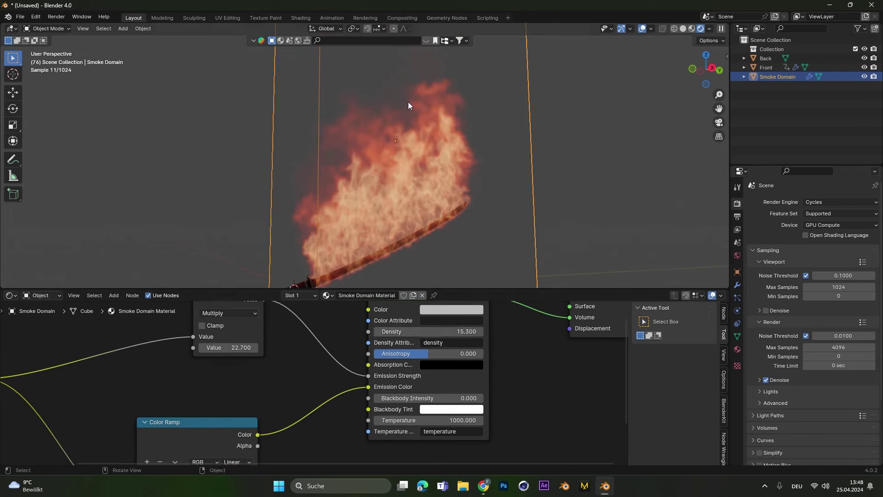
left_click(442, 331)
type("2")
key("Return")
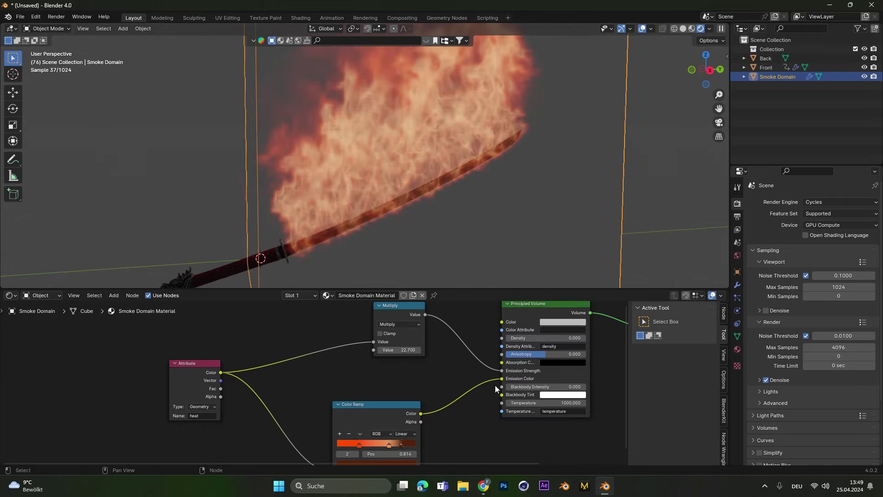
- Insert a second Color Ramp node into the link between the Attribute's Color output and the Multiply node
scroll(354, 359, "down", 1)
middle_click_drag(355, 359, 370, 376)
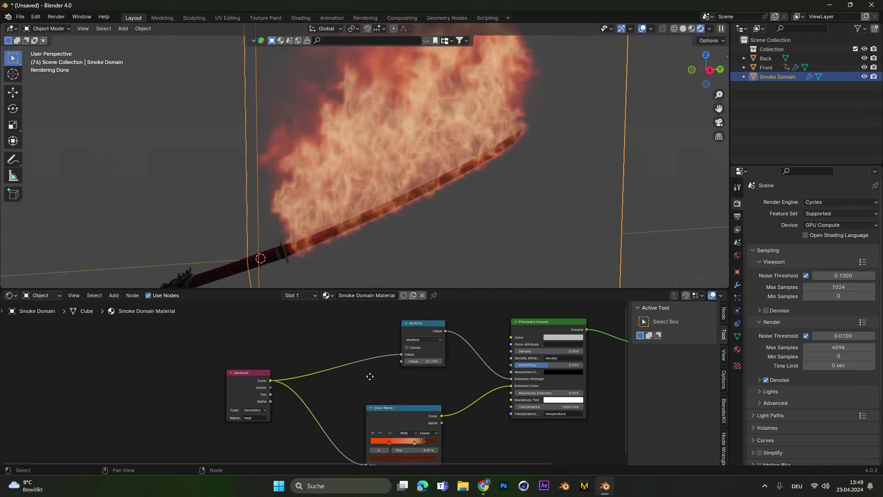
key("shift+a")
type("colo")
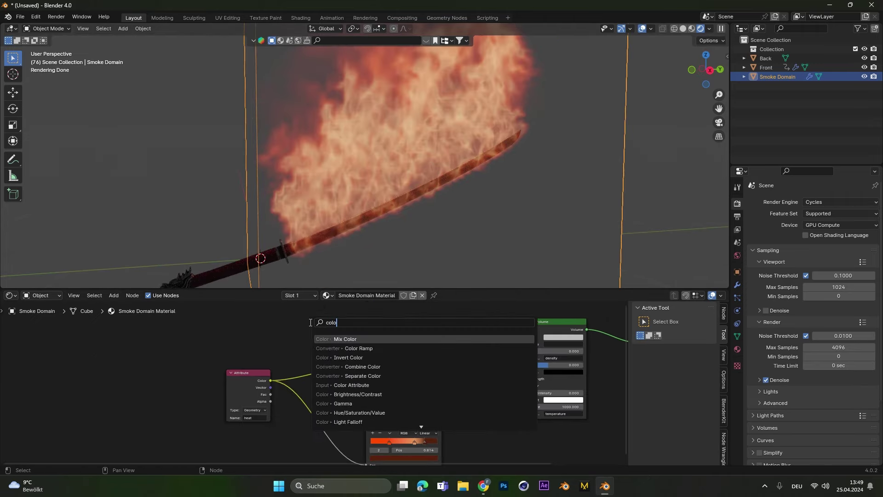
key("Down")
key("Return")
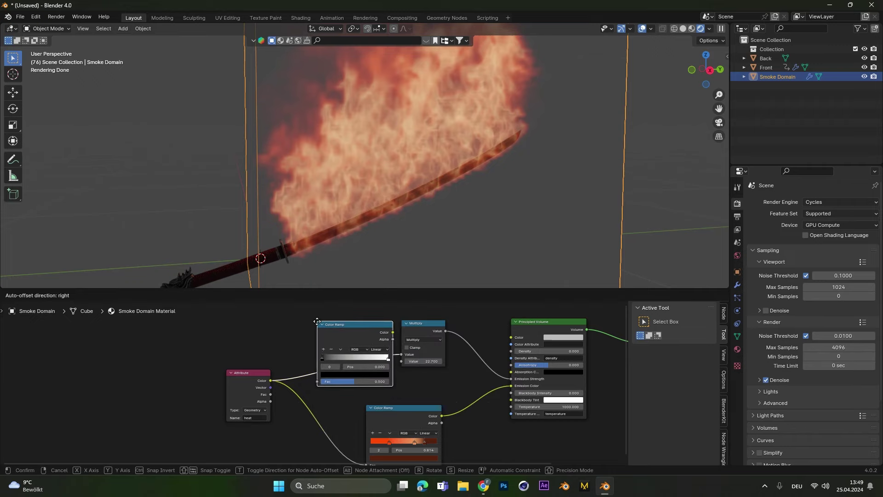
left_click(313, 321)
- Move the new Color Ramp's white stop to position 0.605
scroll(372, 352, "up", 2)
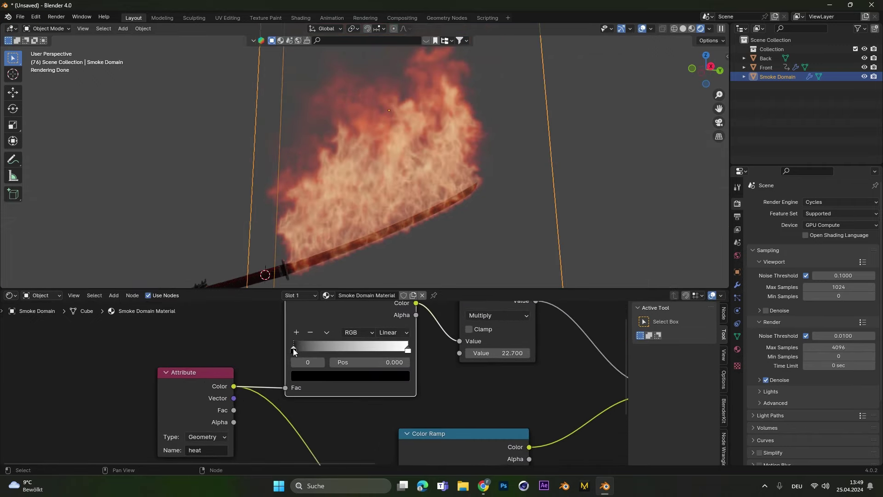
mouse_move(293, 349)
left_mouse_down()
mouse_move(358, 352)
mouse_move(291, 350)
left_mouse_up()
left_click(408, 349)
left_click_drag(407, 353, 356, 354)
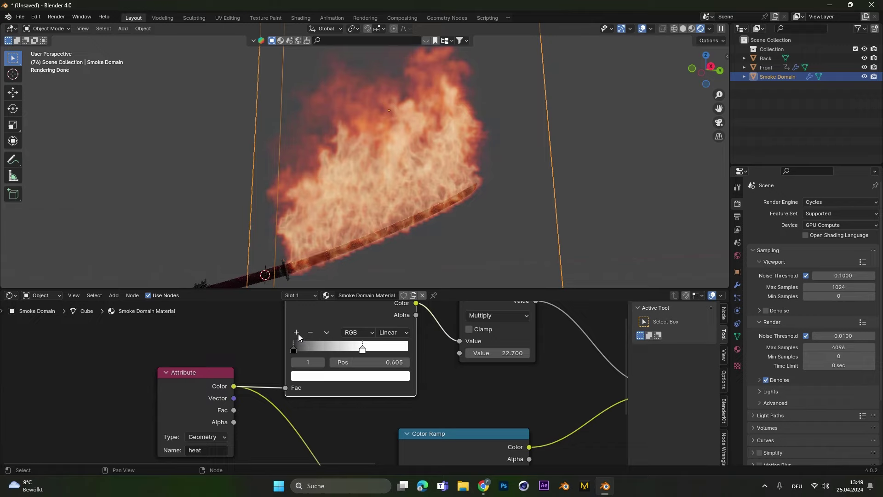
- Add a third stop to the new Color Ramp at position 1.0 and darken it to near black
left_click(296, 332)
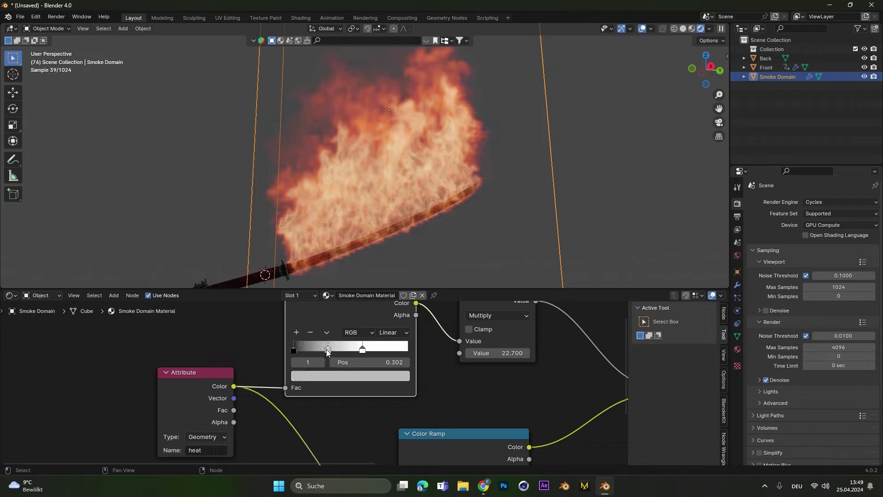
left_click_drag(327, 353, 425, 352)
left_click(359, 376)
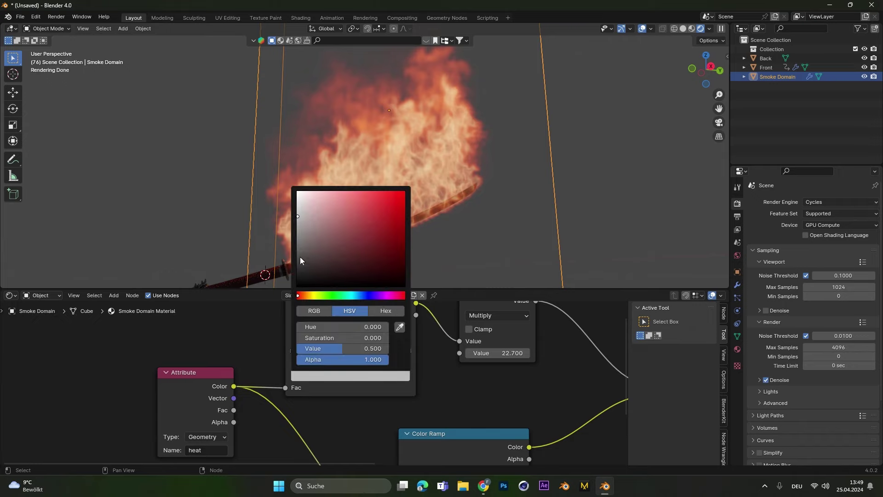
scroll(441, 232, "up", 3)
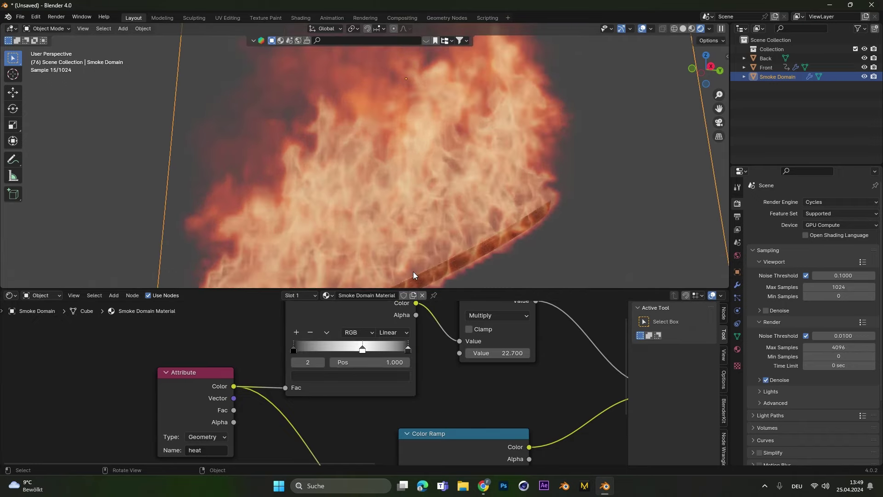
- Move the new Color Ramp's near-black end stop to position 0.723
scroll(413, 273, "down", 4)
scroll(418, 205, "up", 2)
left_click_drag(408, 350, 375, 353)
scroll(442, 360, "down", 1)
middle_click_drag(442, 360, 374, 297)
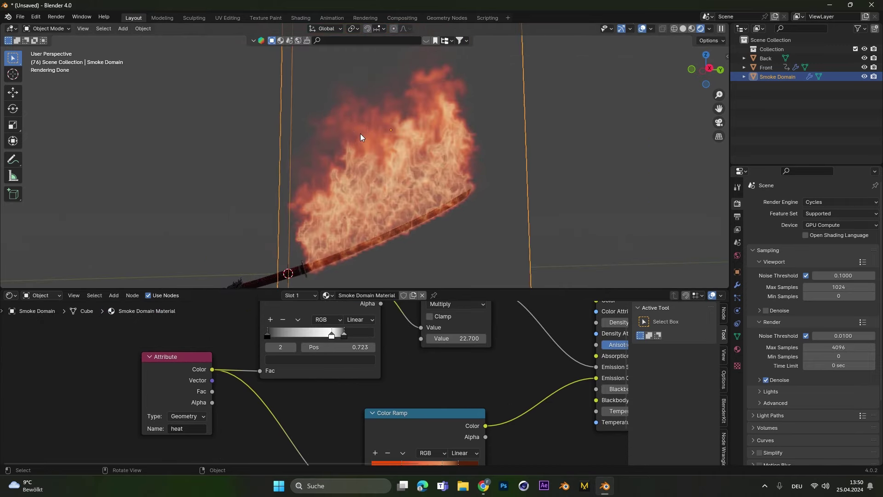
- Move the black starting stop of the Multiply branch's Color Ramp to position 0.114
left_click(266, 335)
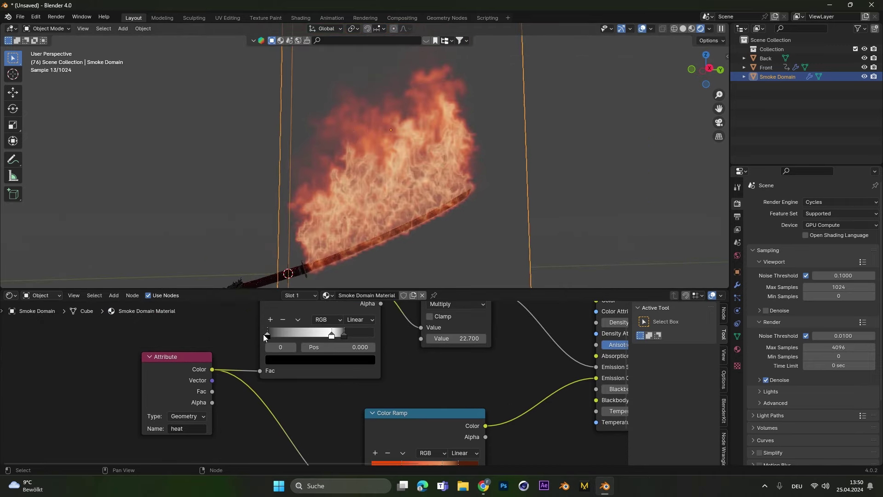
left_click_drag(267, 337, 279, 339)
middle_click_drag(343, 263, 441, 149)
scroll(441, 187, "up", 1)
middle_click_drag(442, 187, 427, 152, "shift")
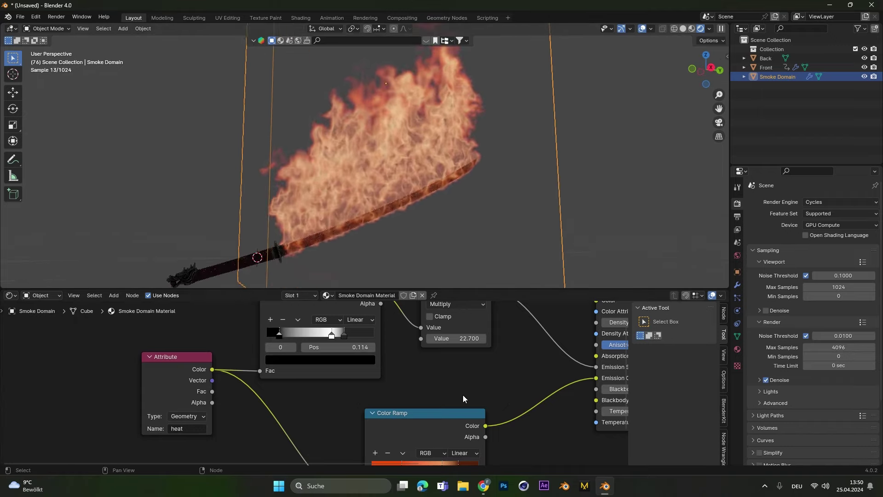
- Fine-tune the stop positions of the orange Color Ramp feeding the Emission Color
middle_click_drag(463, 395, 439, 334)
scroll(421, 363, "up", 2)
left_click_drag(396, 405, 415, 409)
left_click(442, 406)
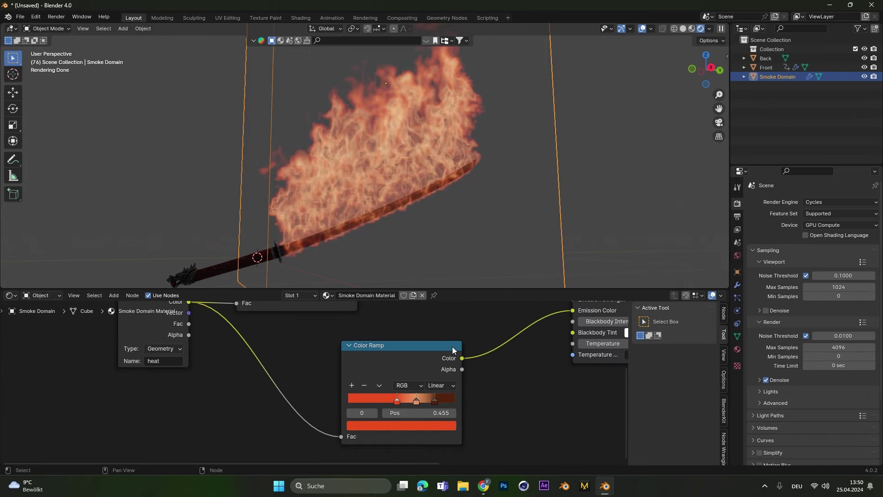
- Preview the fire animation in the timeline and go to frame 42 to inspect the flames
middle_click_drag(438, 312, 436, 354)
scroll(437, 371, "down", 3)
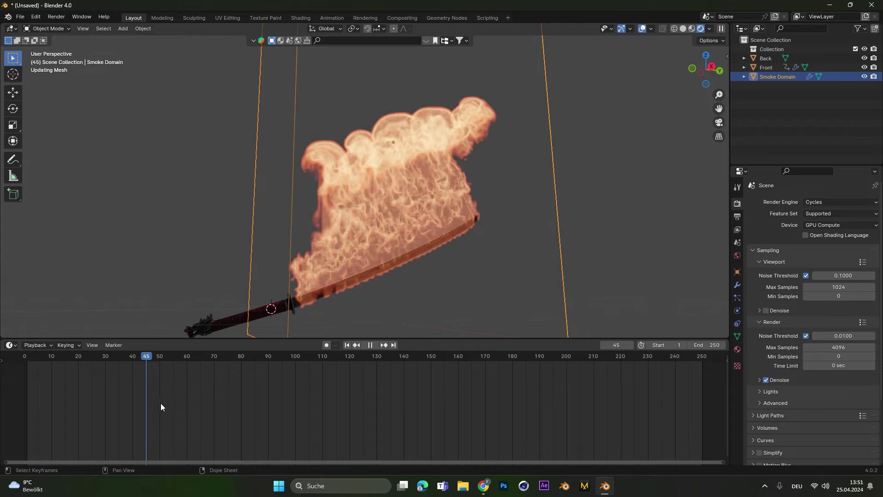
left_click_drag(173, 356, 138, 396)
middle_click_drag(388, 261, 411, 226)
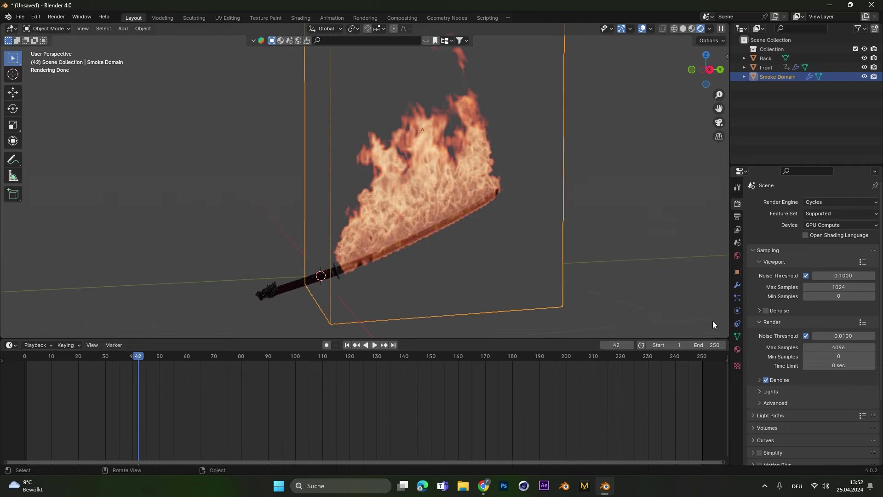
- Review the gas and cache settings in the Smoke Domain's physics properties
left_click(737, 311)
left_click(738, 298)
left_click(737, 310)
scroll(828, 306, "down", 8)
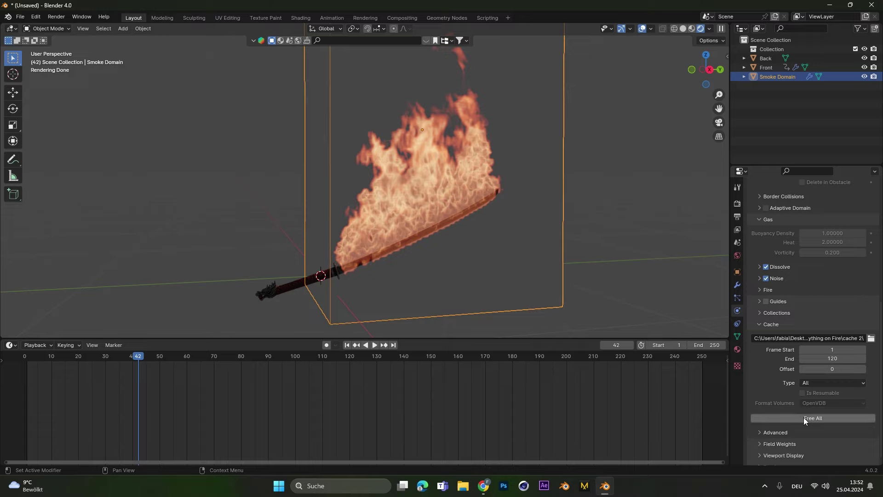
scroll(802, 321, "up", 2)
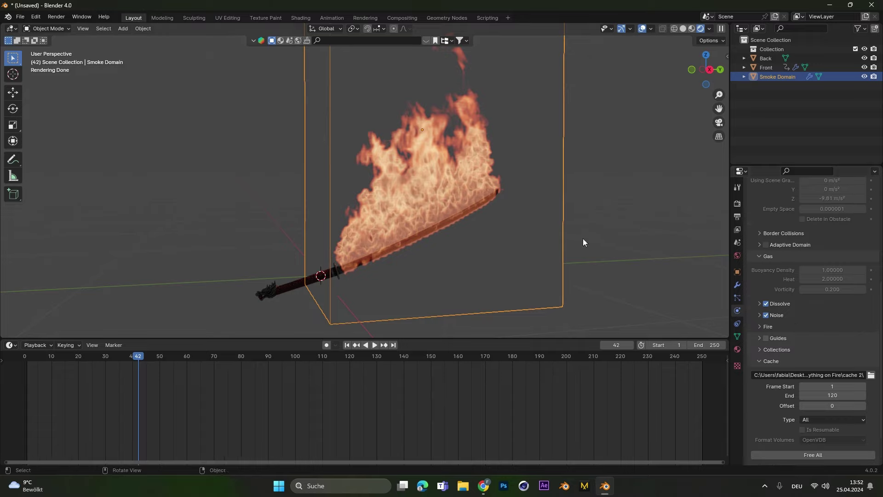
middle_click_drag(576, 236, 490, 207)
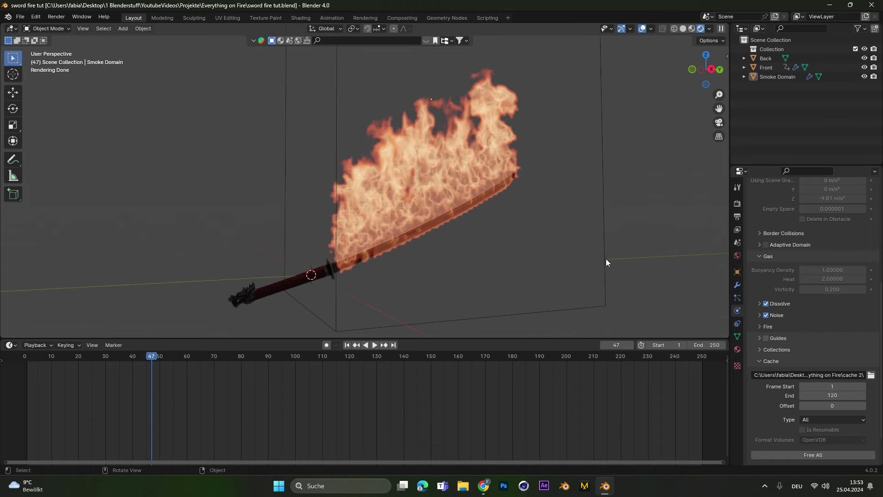